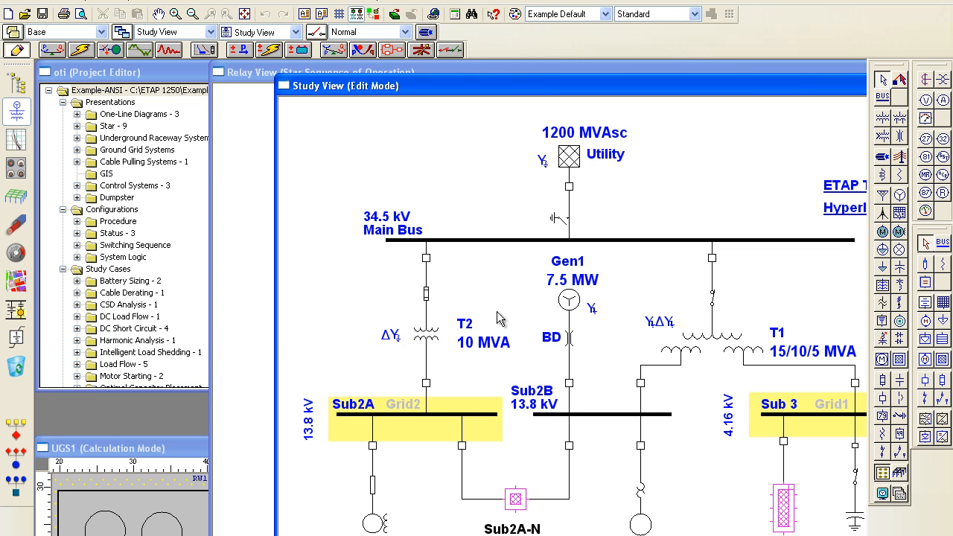
Step: Open the Gen1 synchronous generator's properties and set its governor and PSS to user-defined models (UDM)
double_click(568, 301)
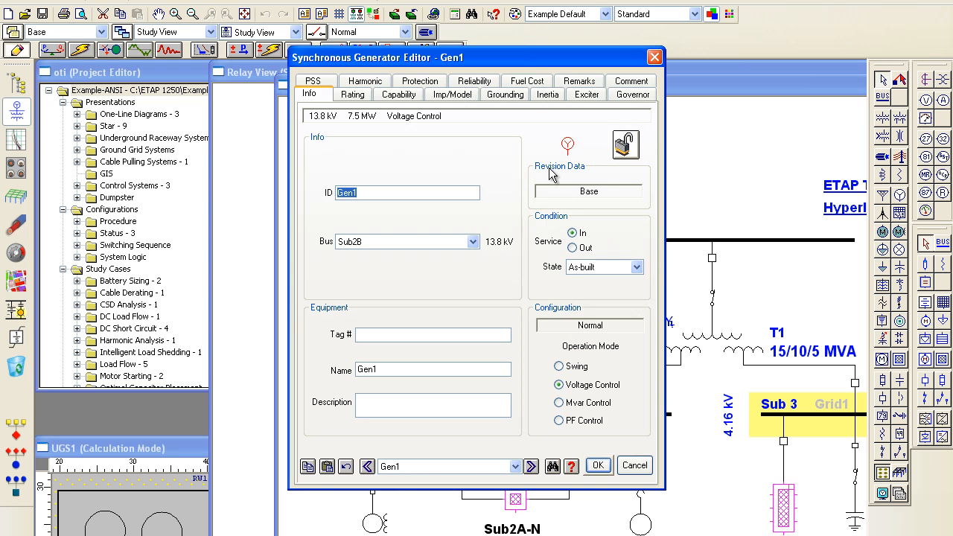
click(585, 97)
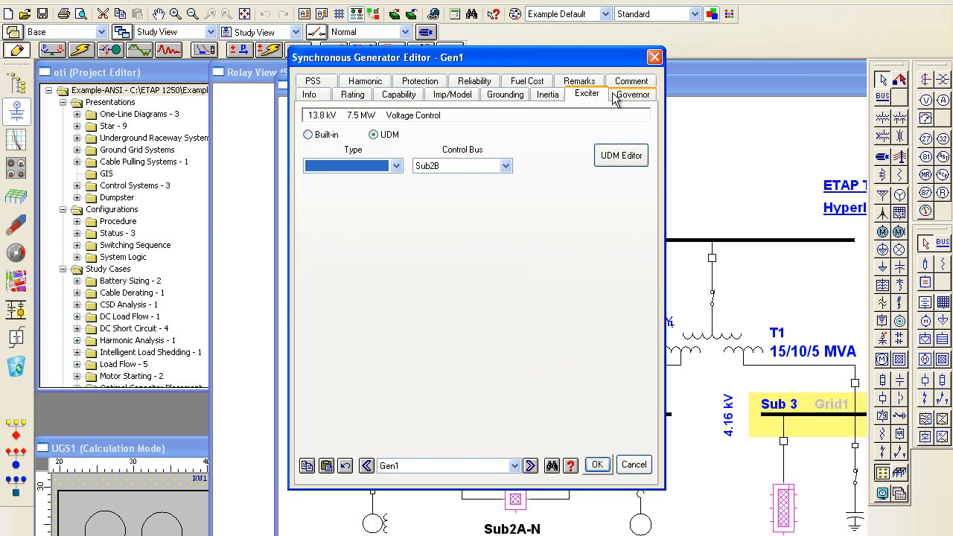
click(611, 95)
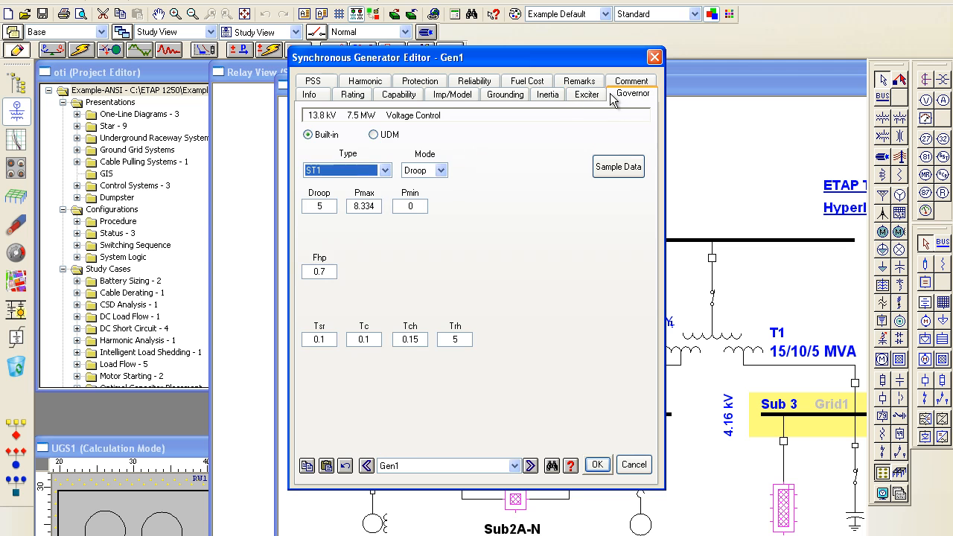
click(374, 135)
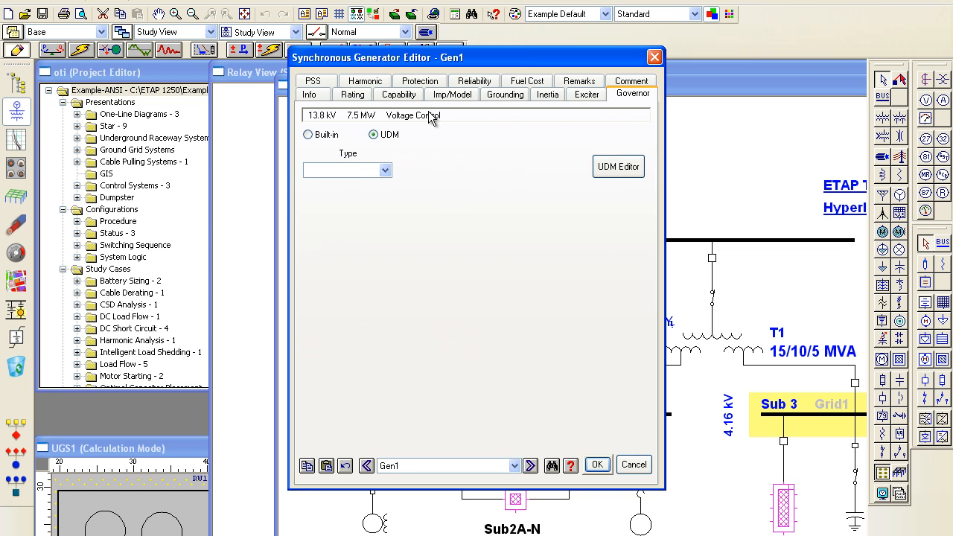
click(313, 81)
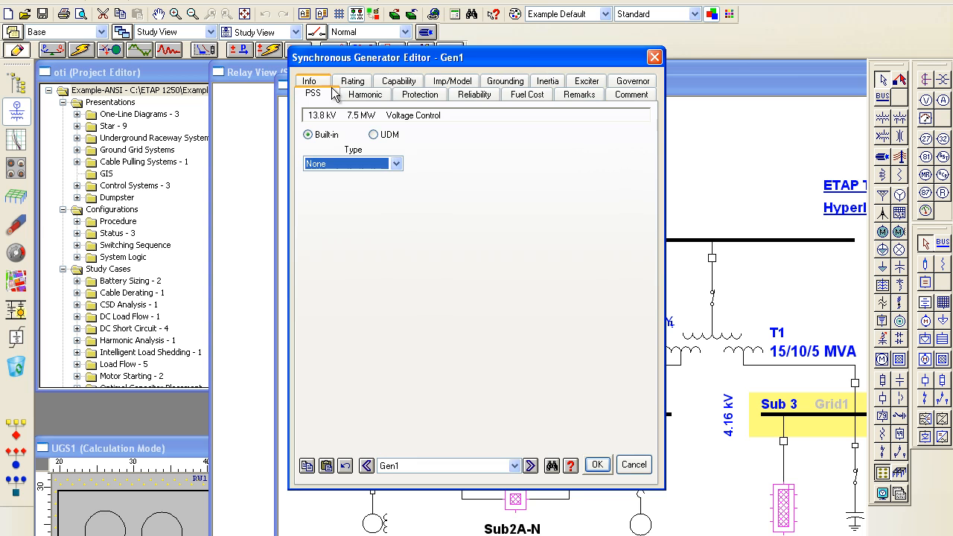
click(374, 135)
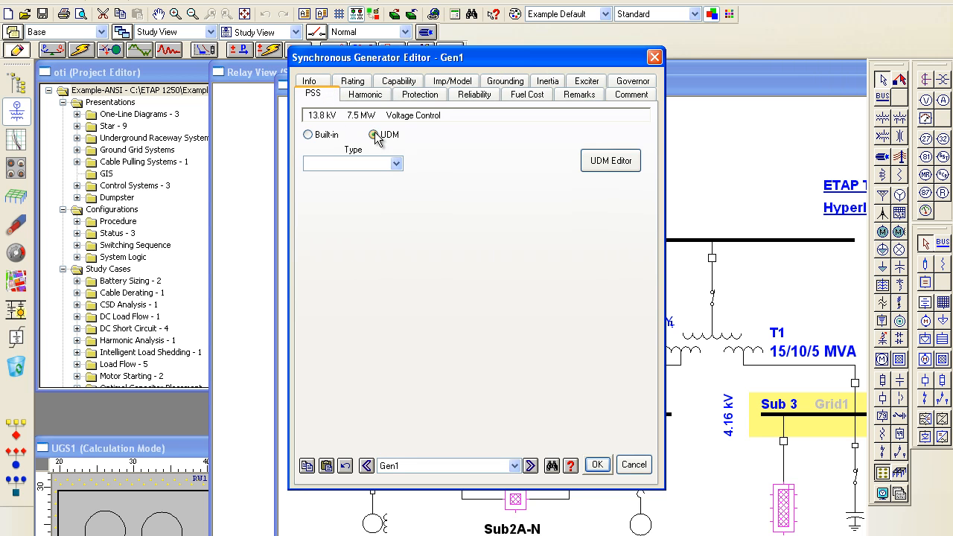
Step: Choose IEEE1-Untuned as Gen1's exciter UDM type and open that model in the UDM Graphic Logic Editor
click(579, 82)
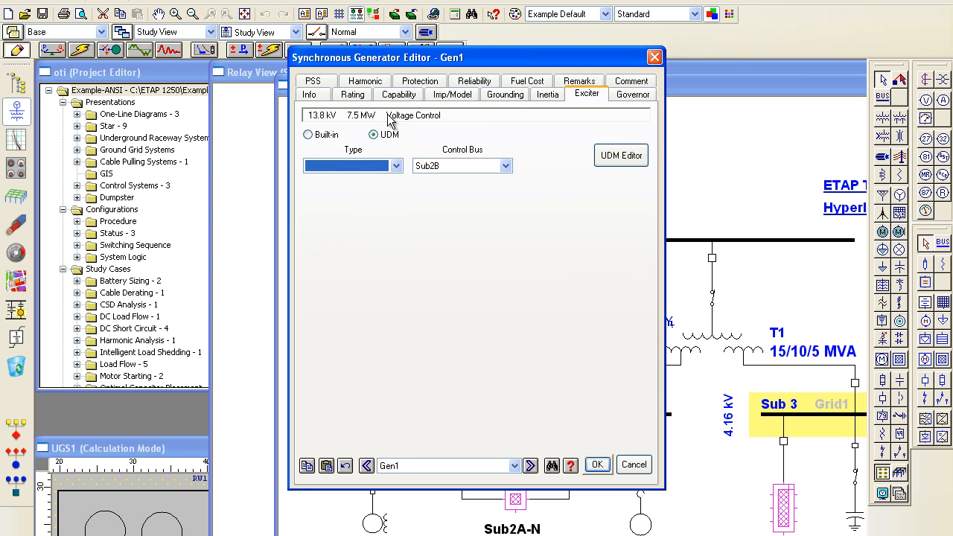
click(374, 168)
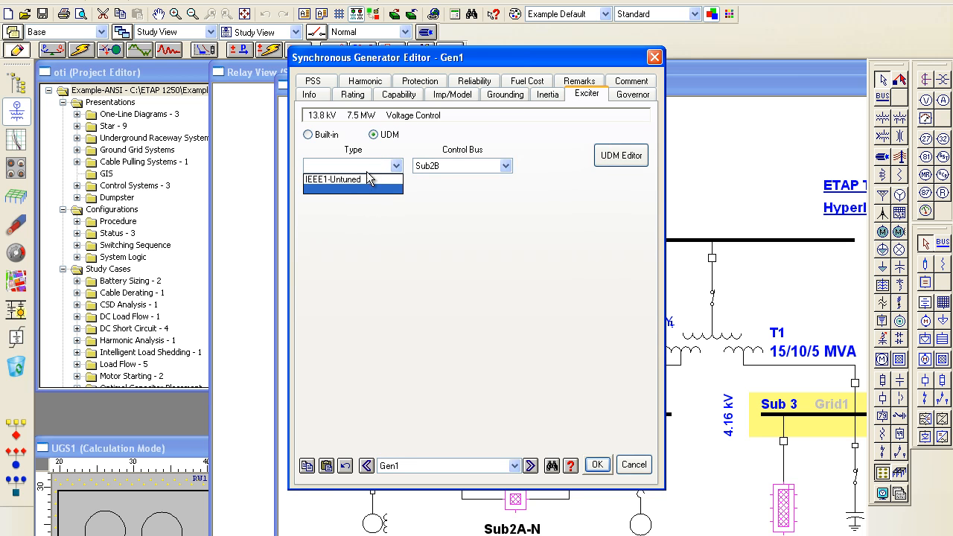
click(364, 180)
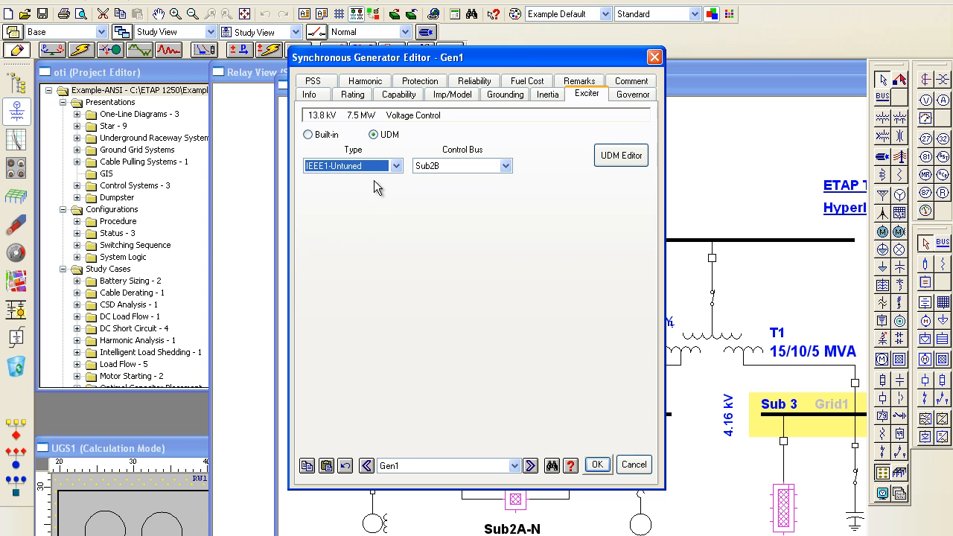
click(612, 156)
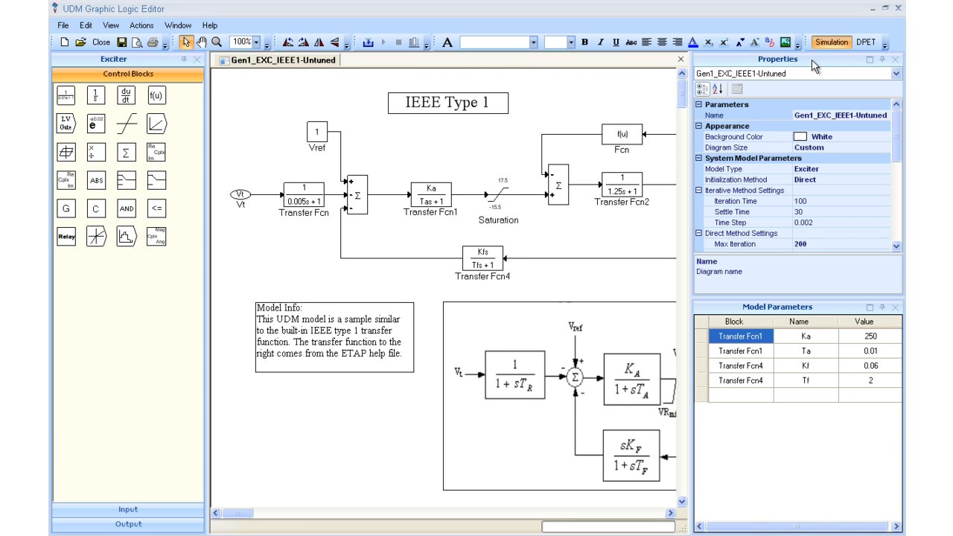
Step: Switch to DPET mode with the Exciter block palette auto-hidden, and locate the Transfer Fcn1 and Transfer Fcn4 model parameters in the diagram
click(862, 42)
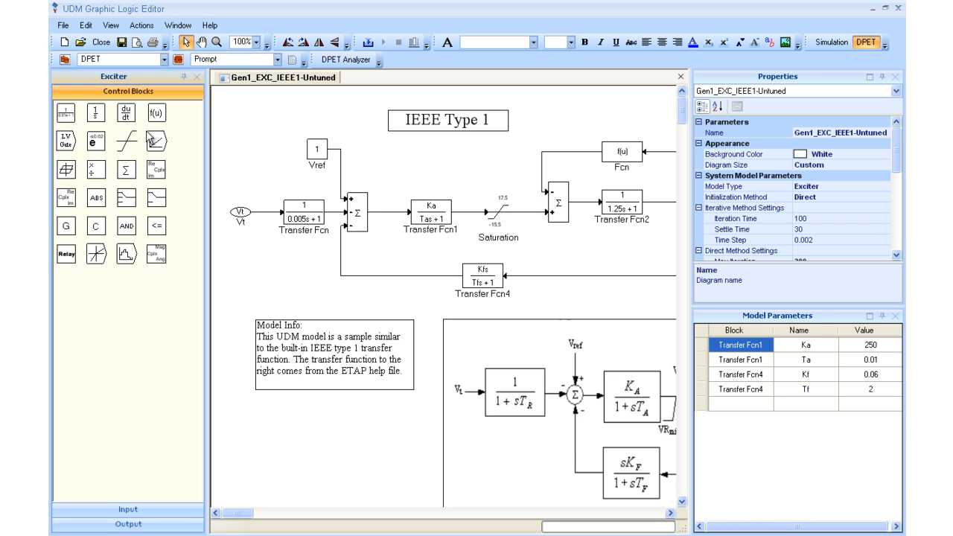
click(183, 77)
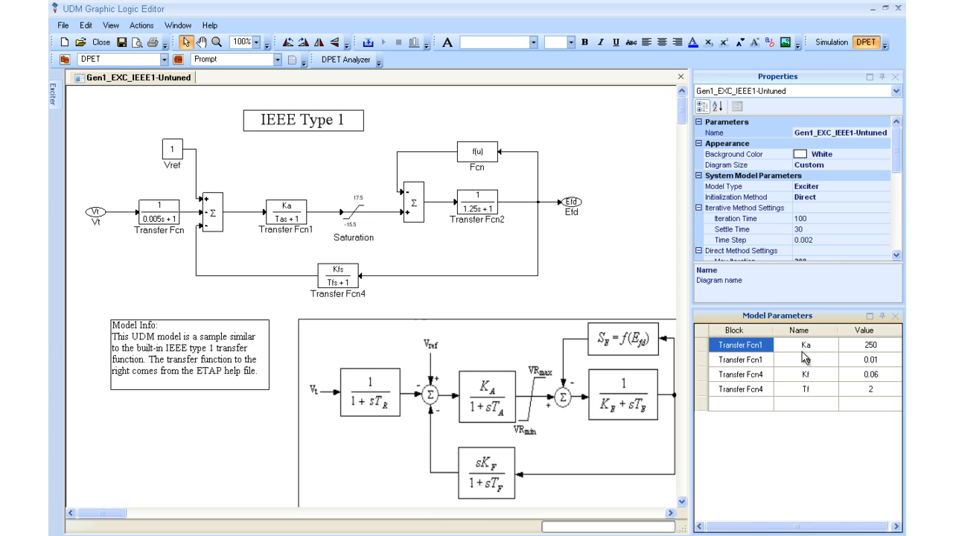
click(743, 360)
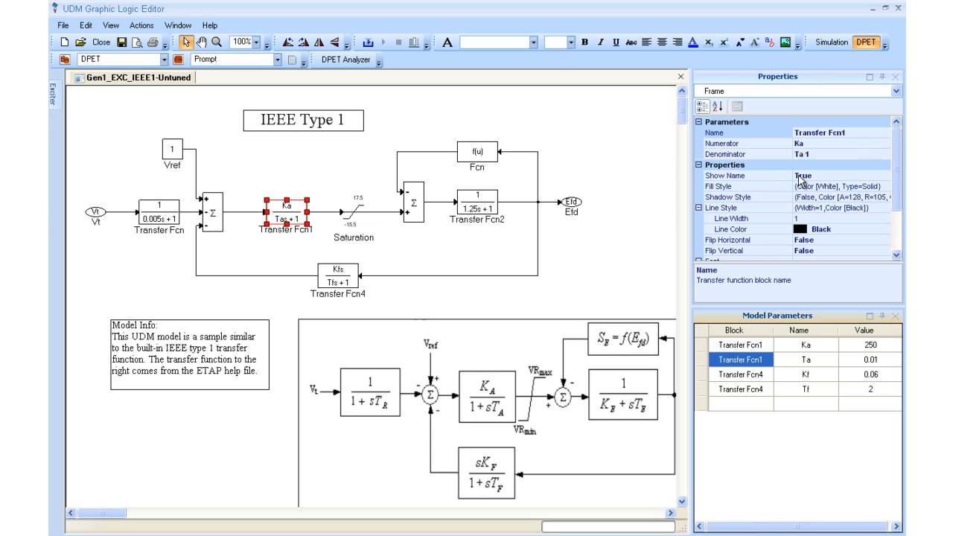
click(736, 375)
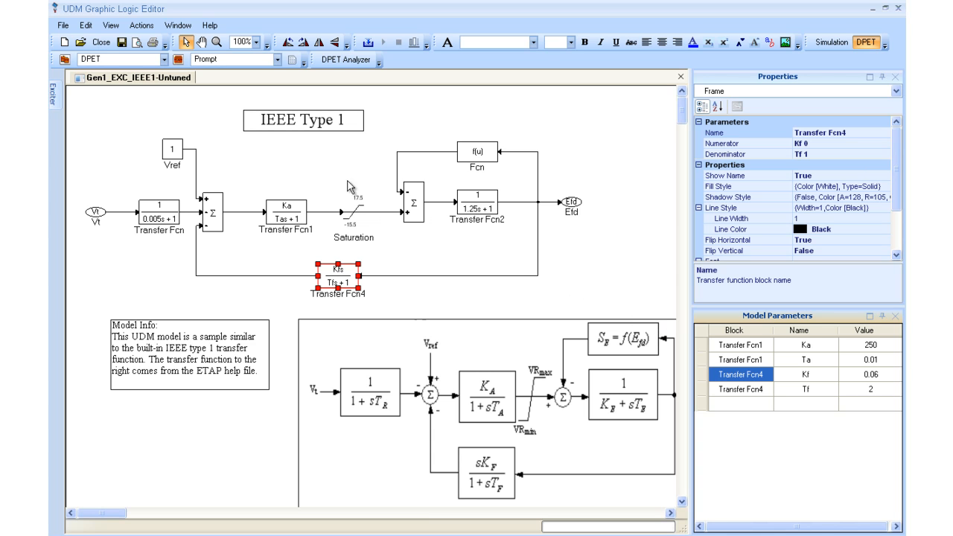
Step: Open the DPET study case and load Vt-t.xlsx from the Input folder as the Vt field recorded data
click(178, 60)
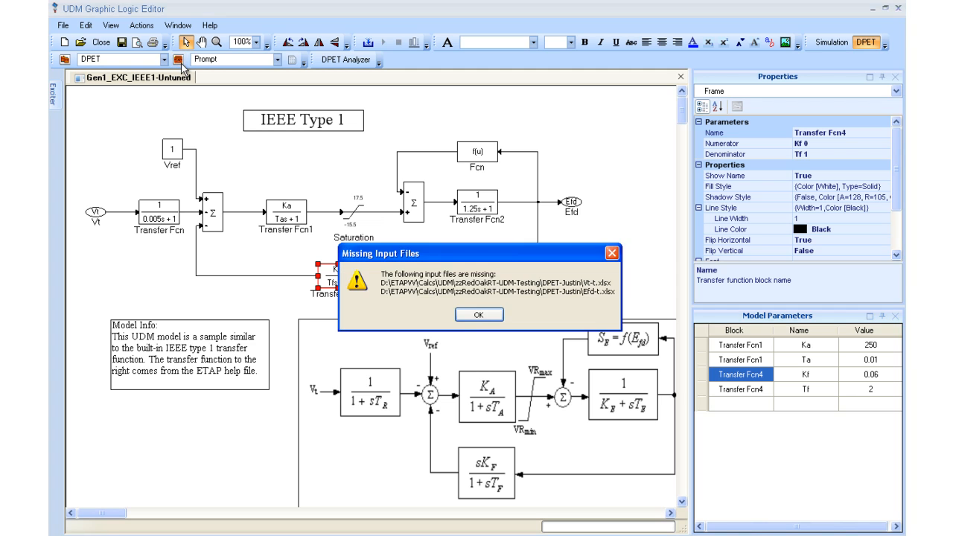
click(484, 315)
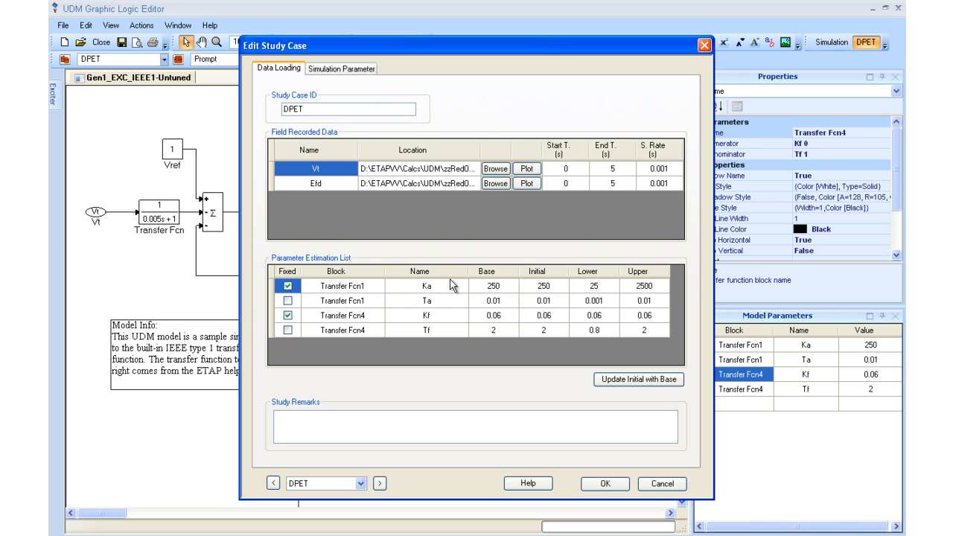
click(494, 169)
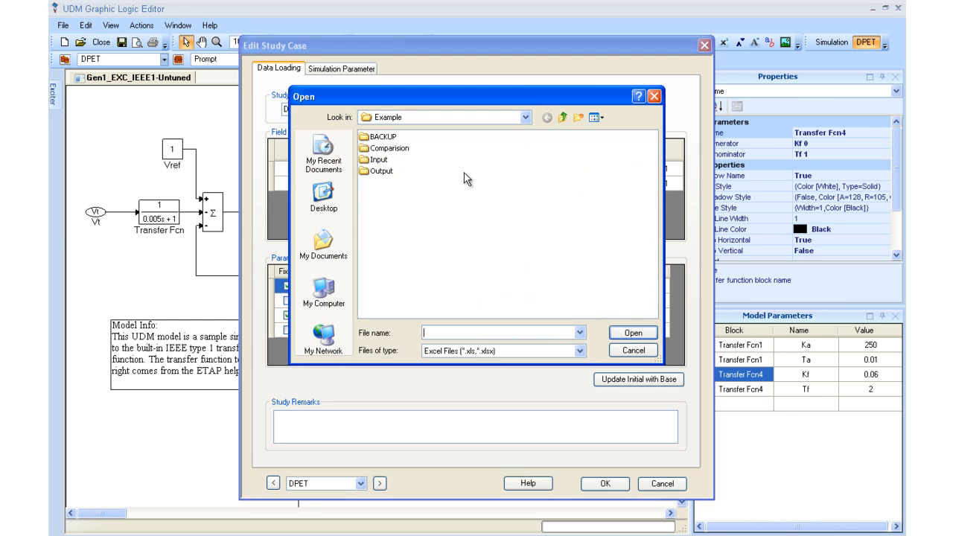
double_click(376, 160)
click(381, 148)
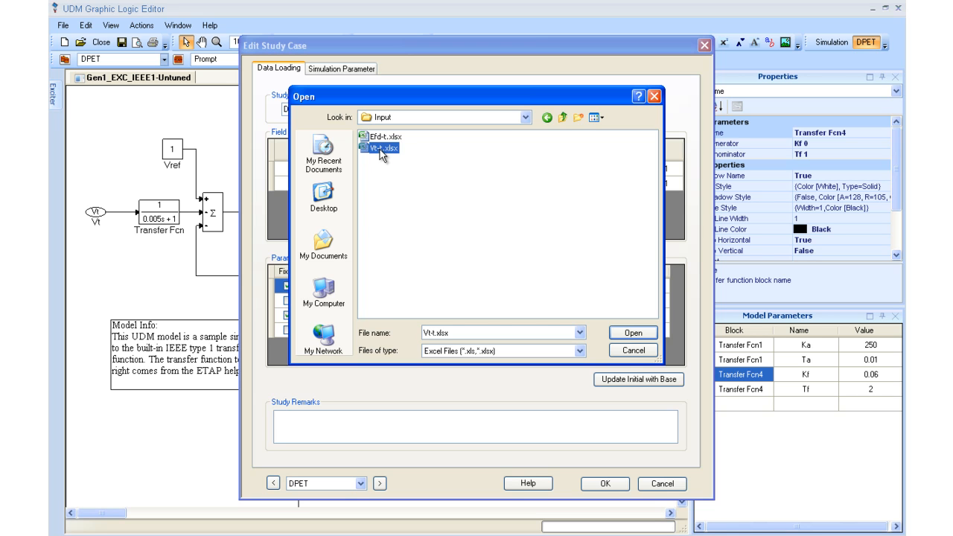
click(624, 336)
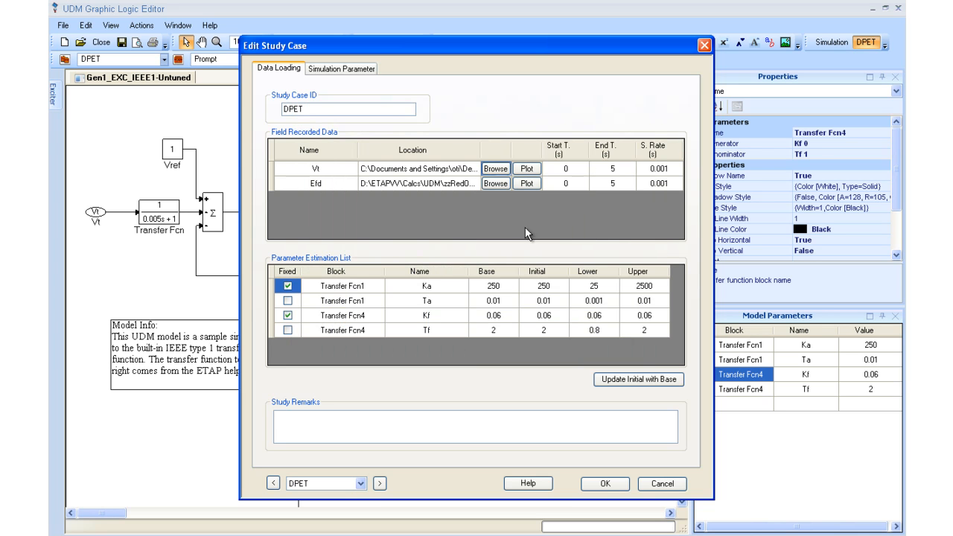
Step: Plot the recorded Vt data to check its curve, then close the plot
click(527, 169)
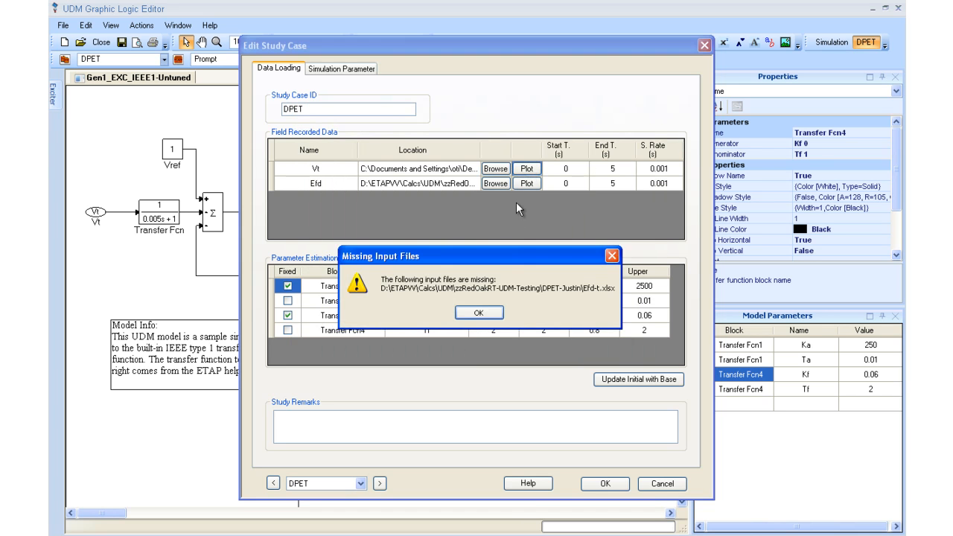
click(477, 321)
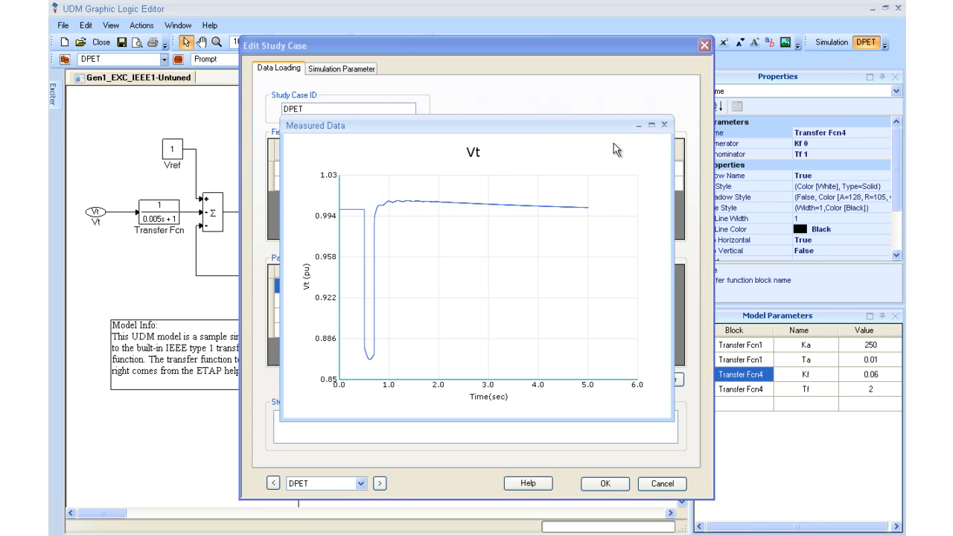
click(665, 128)
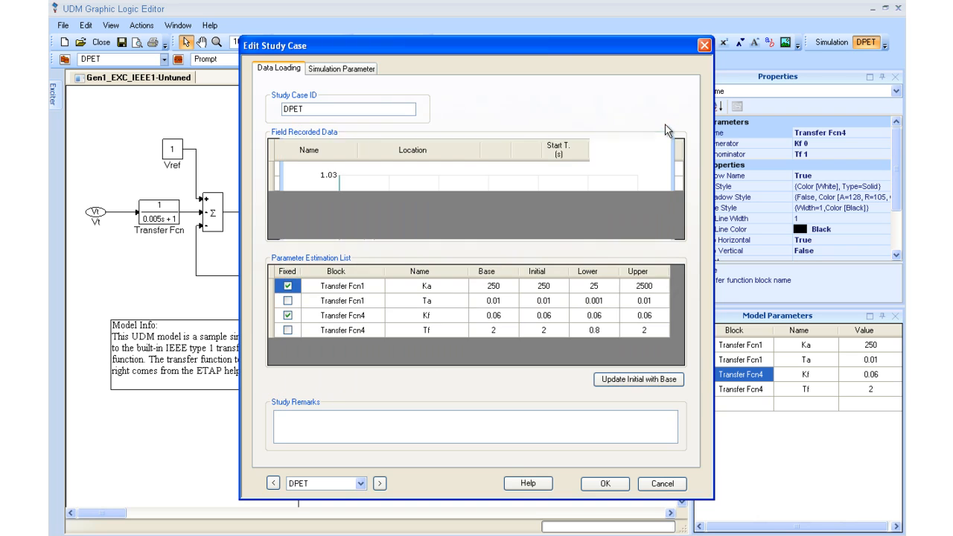
Step: Load Efd-t.xlsx from the Input folder as the Efd field recorded data
click(496, 184)
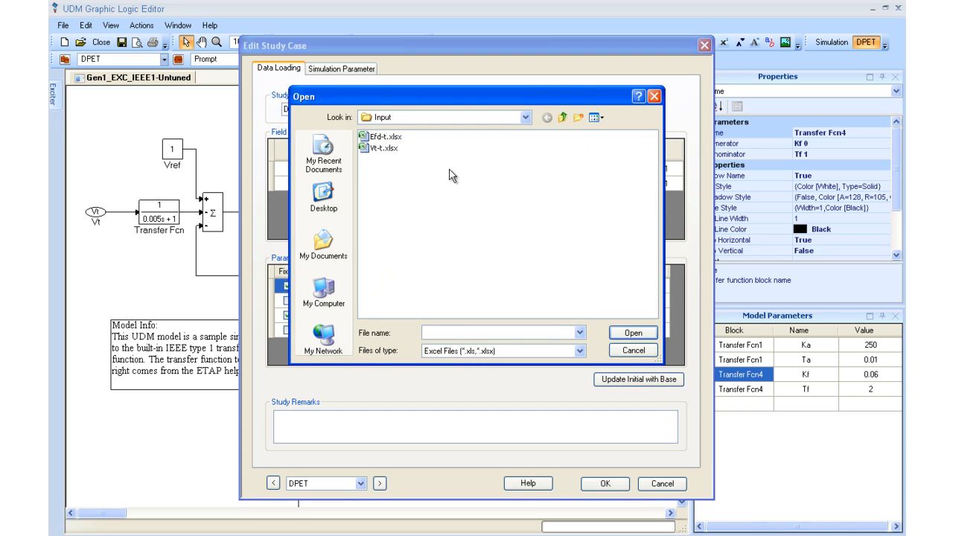
click(402, 137)
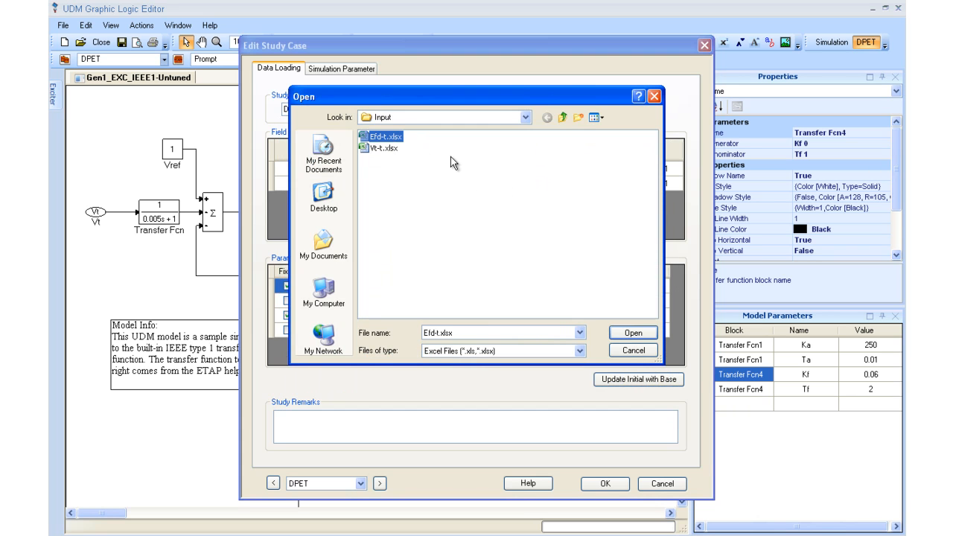
click(632, 333)
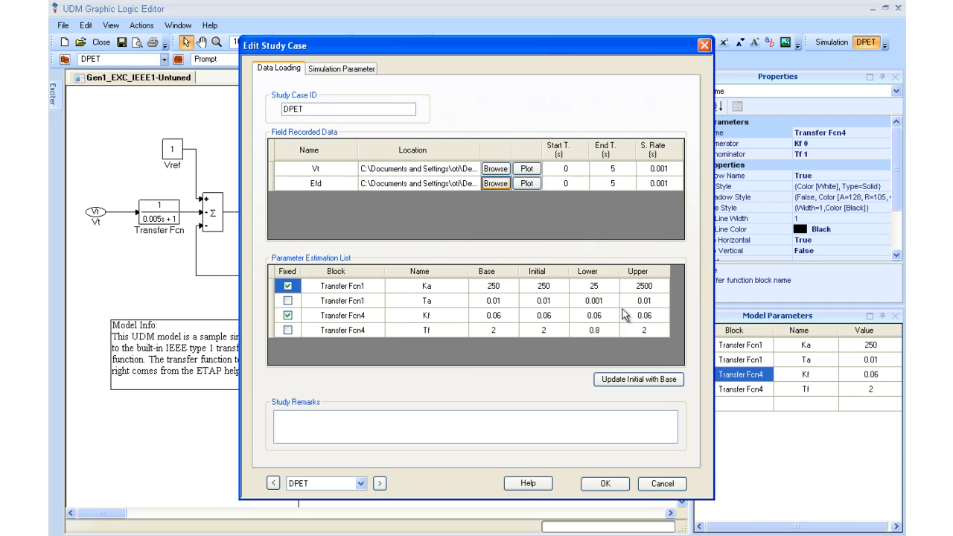
Step: Plot the recorded Efd data and view the Vt curve again, closing each plot
click(525, 184)
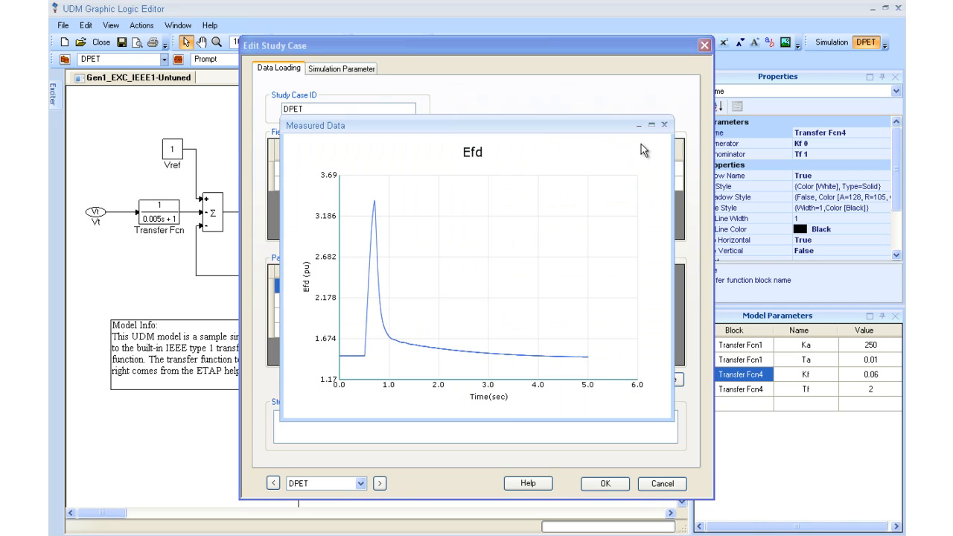
click(664, 127)
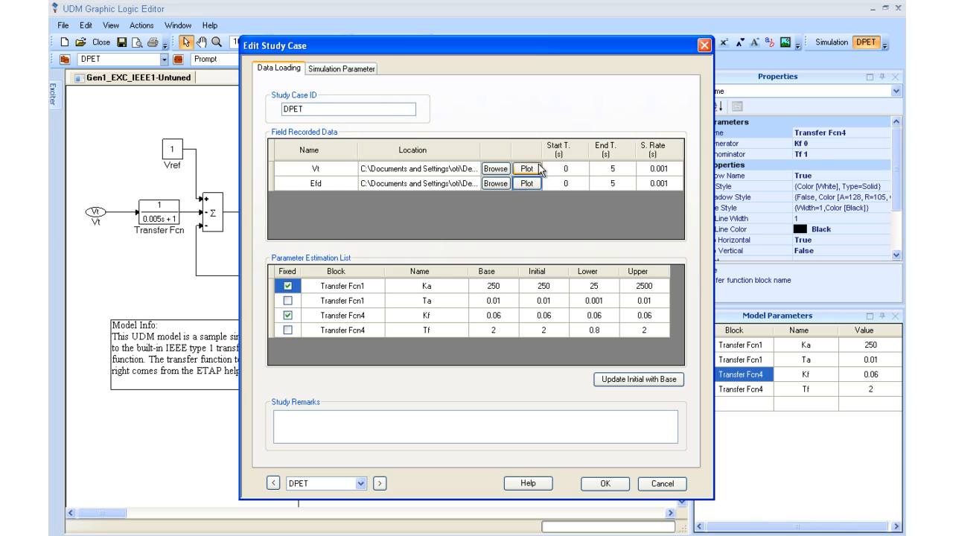
click(538, 169)
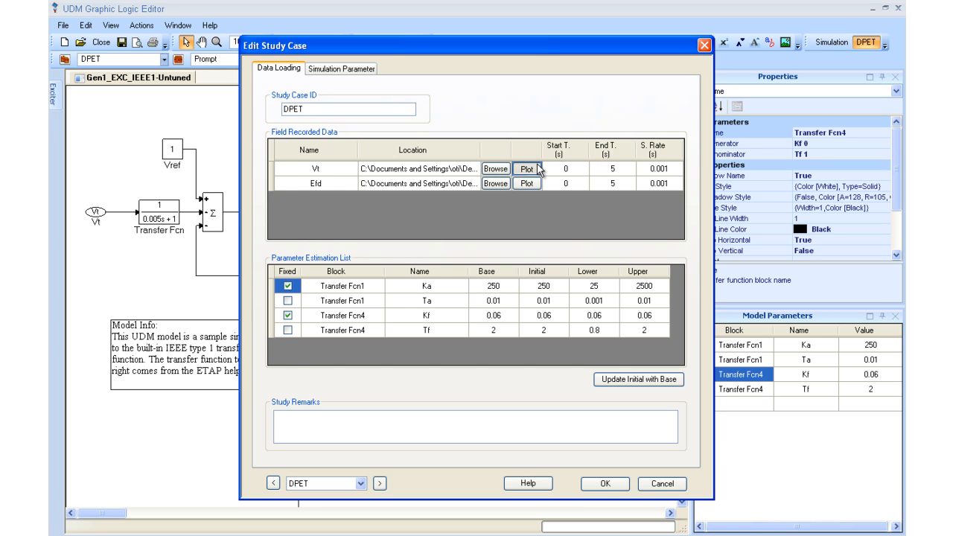
click(663, 127)
Step: Review the fixed Ka and Kf entries and the simulation parameters, and accept the DPET study case
click(269, 288)
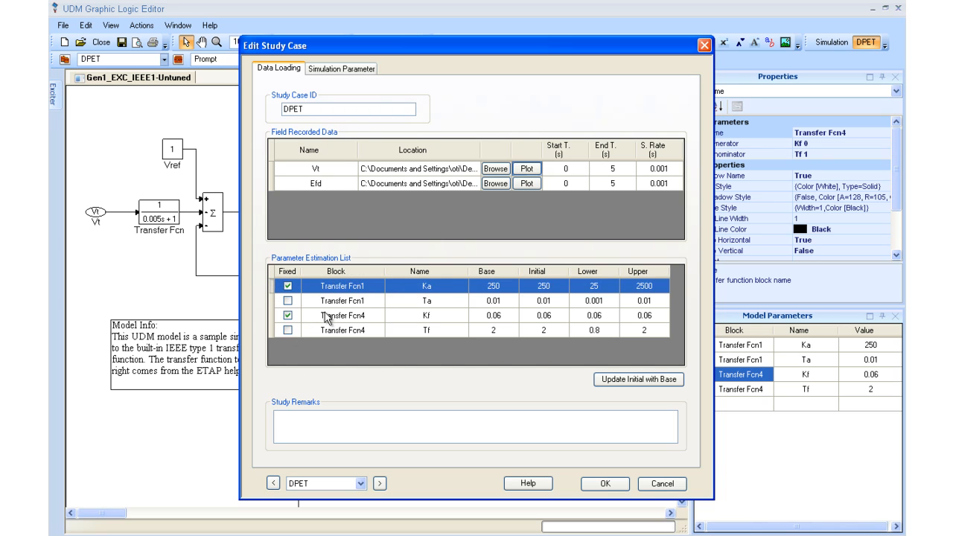
click(271, 316)
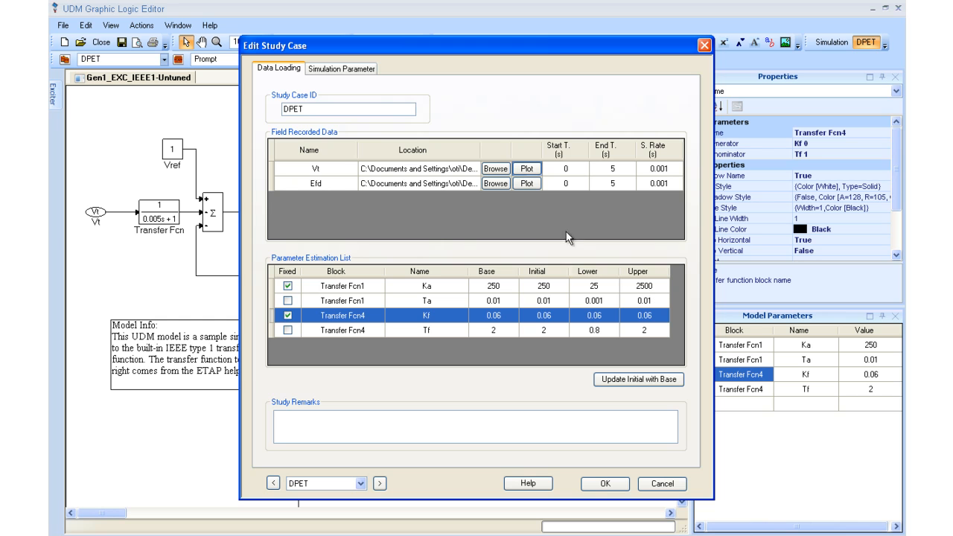
click(358, 71)
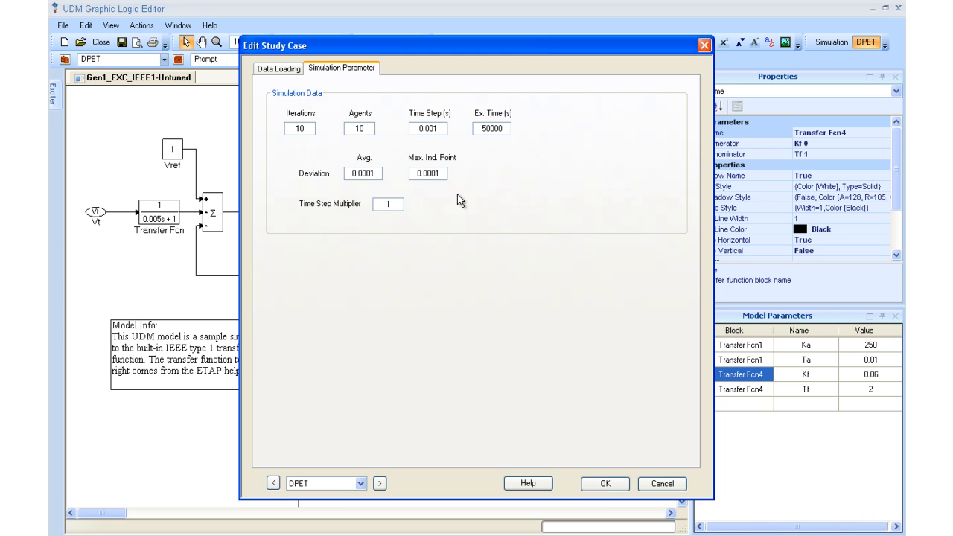
click(286, 72)
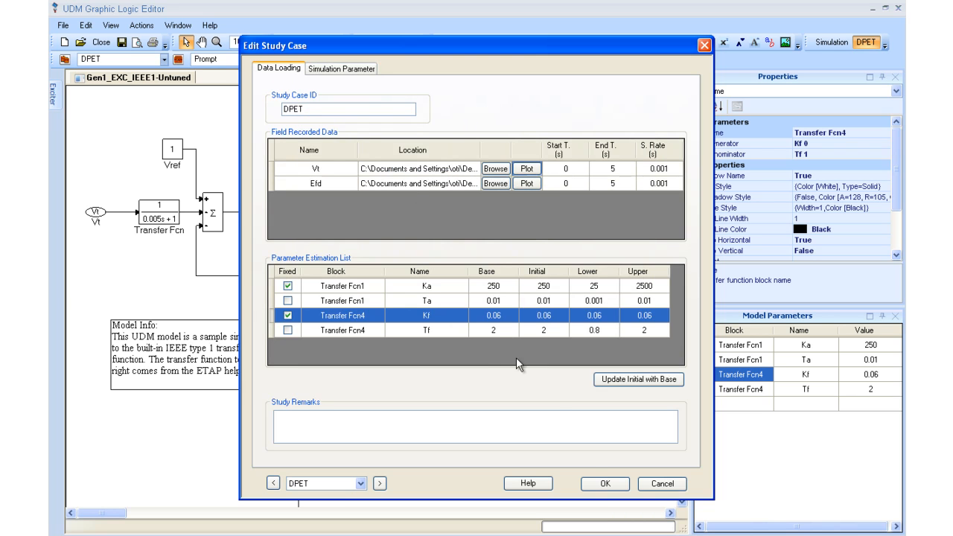
click(603, 484)
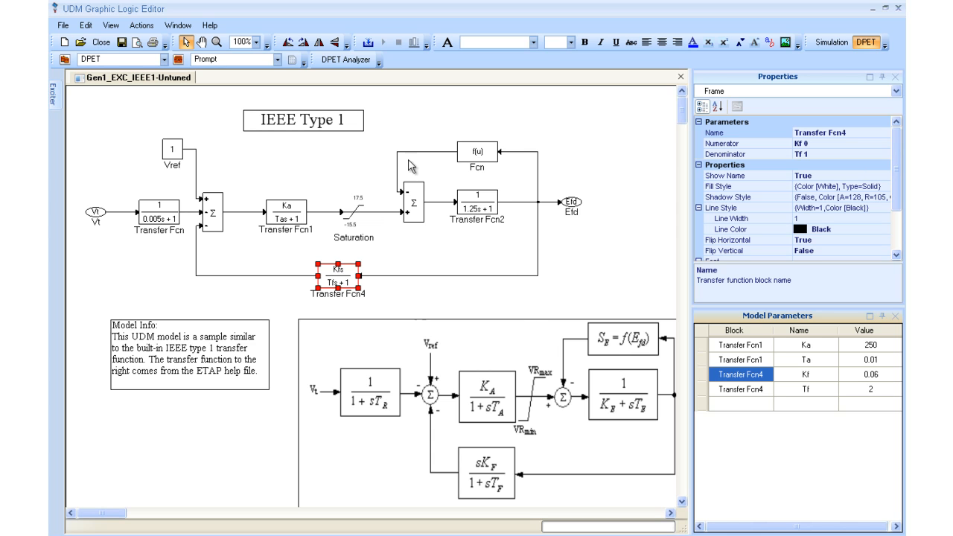
Step: Compile the exciter model and run the DPET parameter estimation with the output report named test1
click(368, 44)
click(476, 306)
click(383, 45)
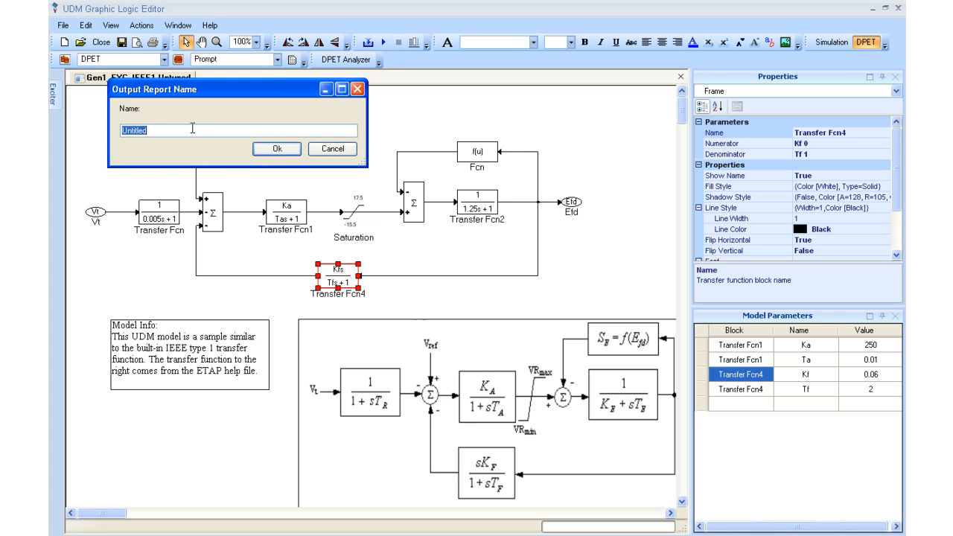
text(test1)
key(Return)
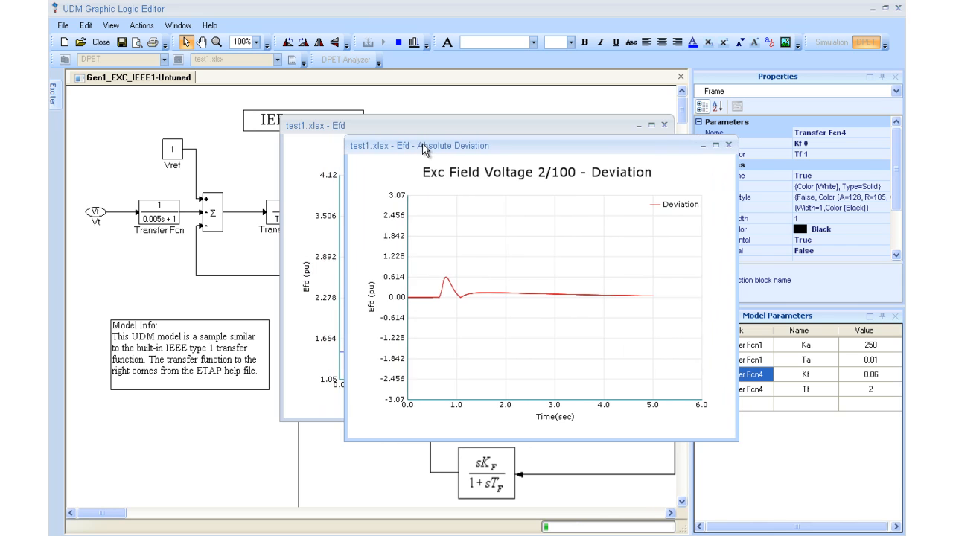
Step: Place the Efd and deviation plots side by side, inspect the Efd peak, and enlarge the deviation curve between 0.6 and 1.2 seconds
drag(441, 126, 297, 126)
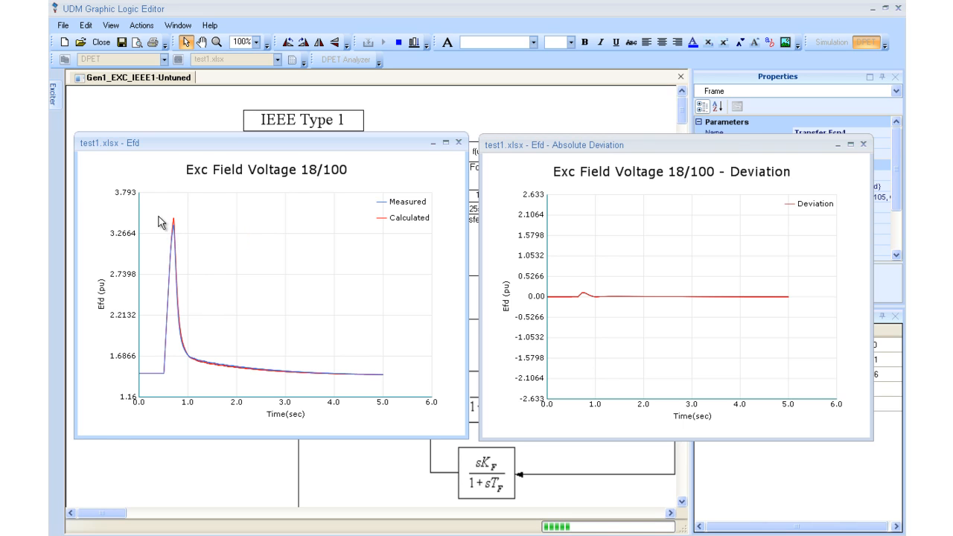
drag(159, 212, 213, 377)
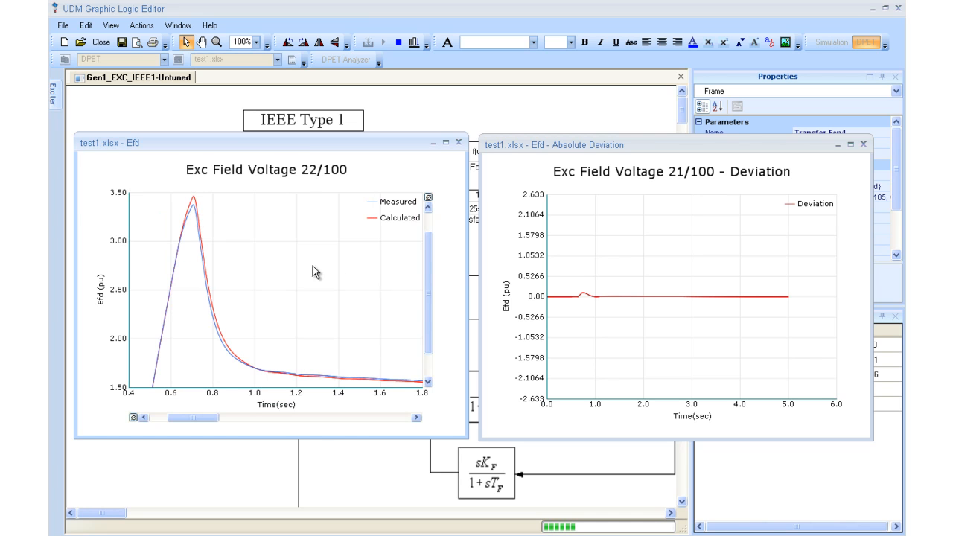
mouse_move(429, 262)
mouse_down()
mouse_move(429, 243)
mouse_move(429, 279)
mouse_up()
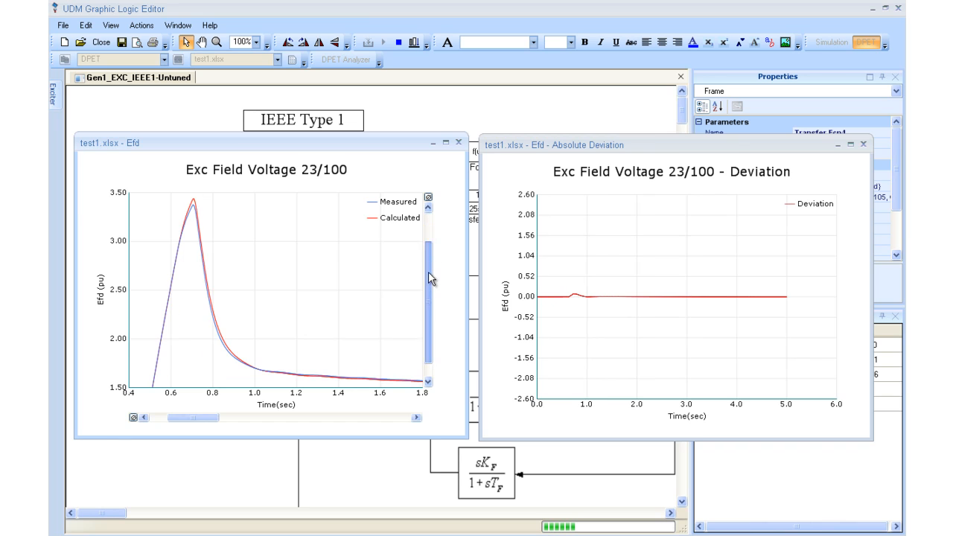
click(428, 197)
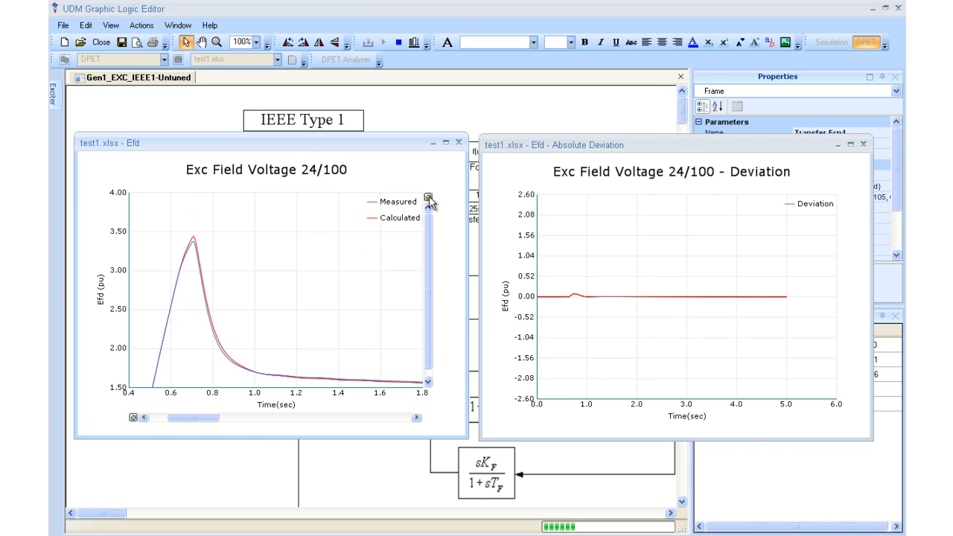
click(134, 417)
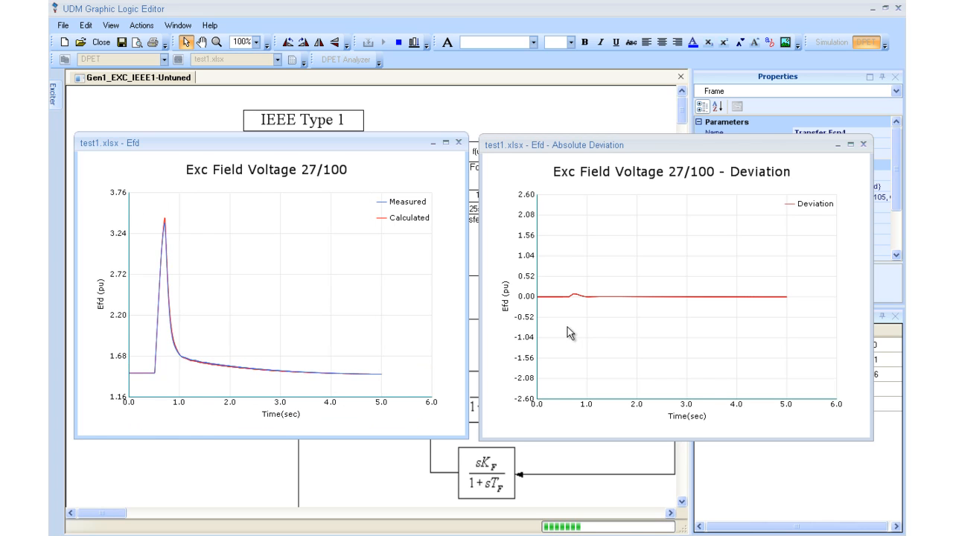
drag(565, 286, 595, 308)
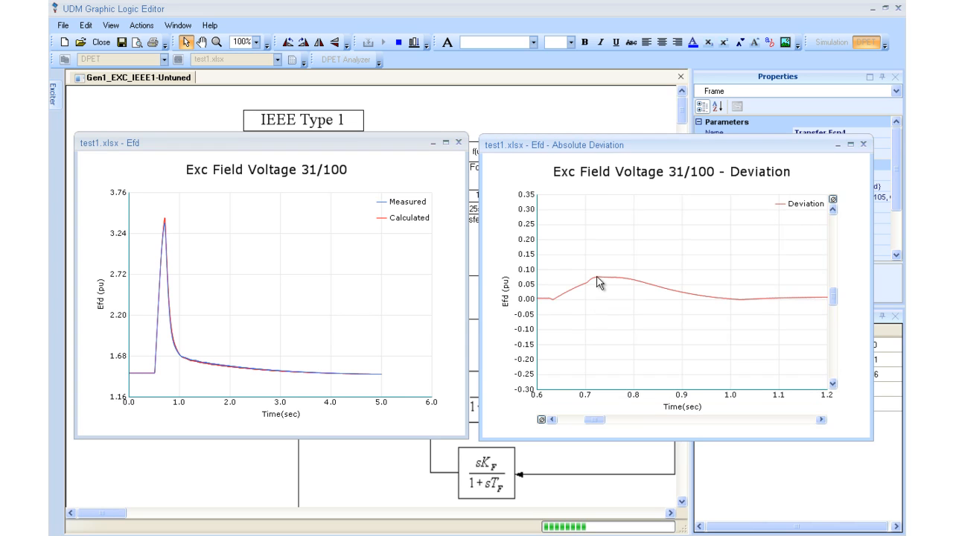
mouse_move(599, 281)
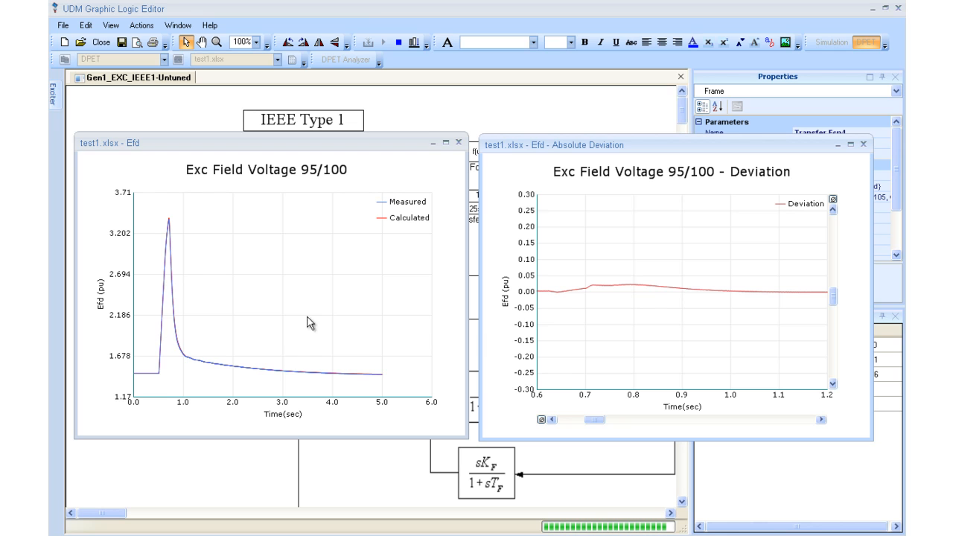
Step: Stop the running parameter estimation and close the Efd and absolute deviation plots
click(398, 42)
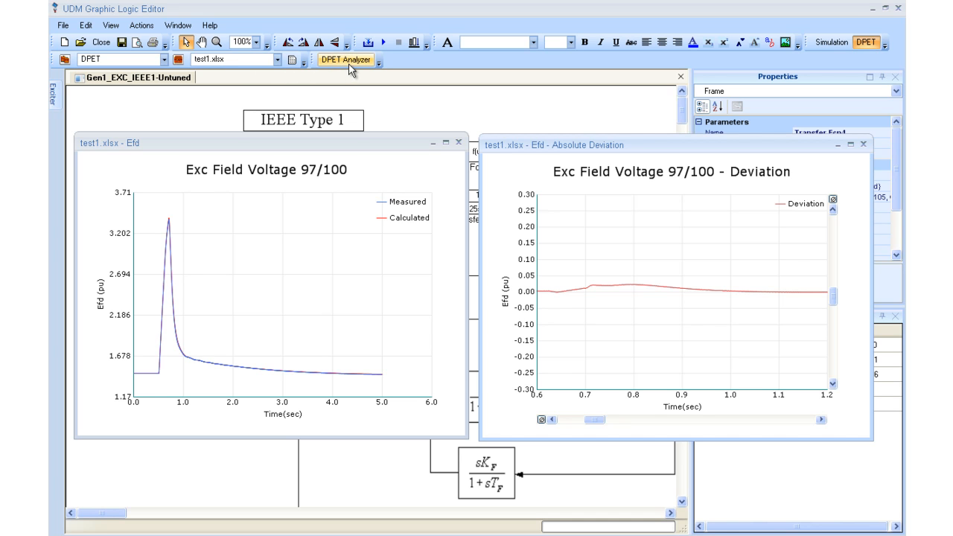
click(458, 143)
click(863, 144)
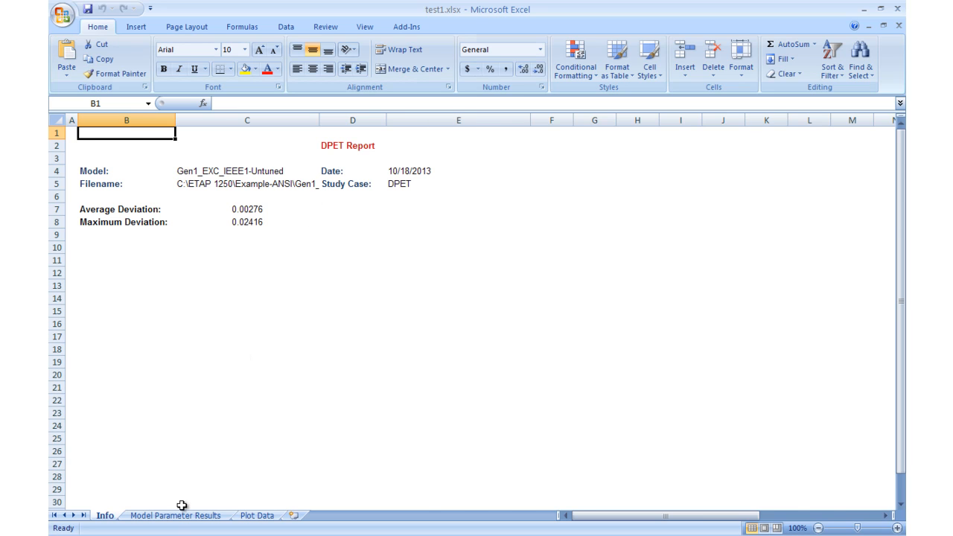
Step: Review the test1.xlsx report's Model Parameter Results and Plot Data sheets, widening the field voltage columns, and close it without saving
click(210, 516)
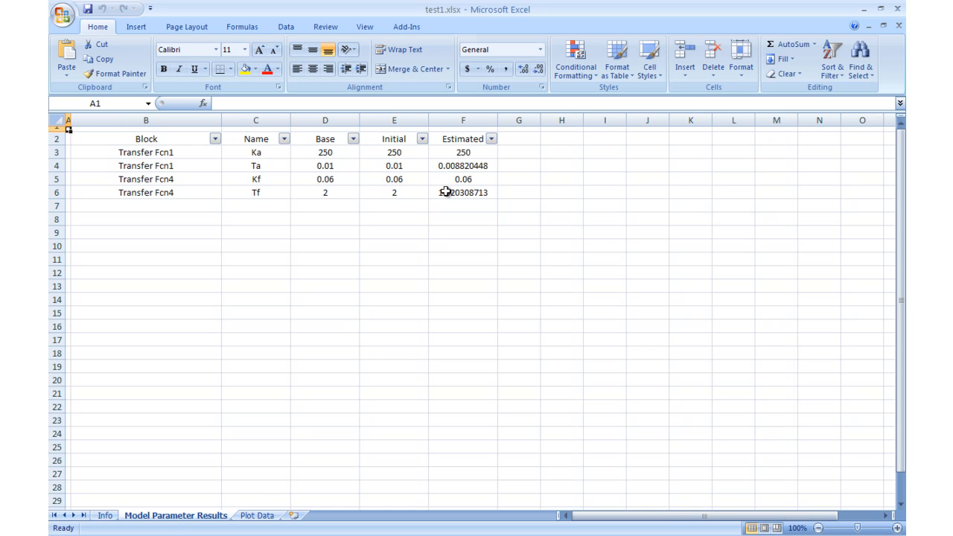
click(251, 516)
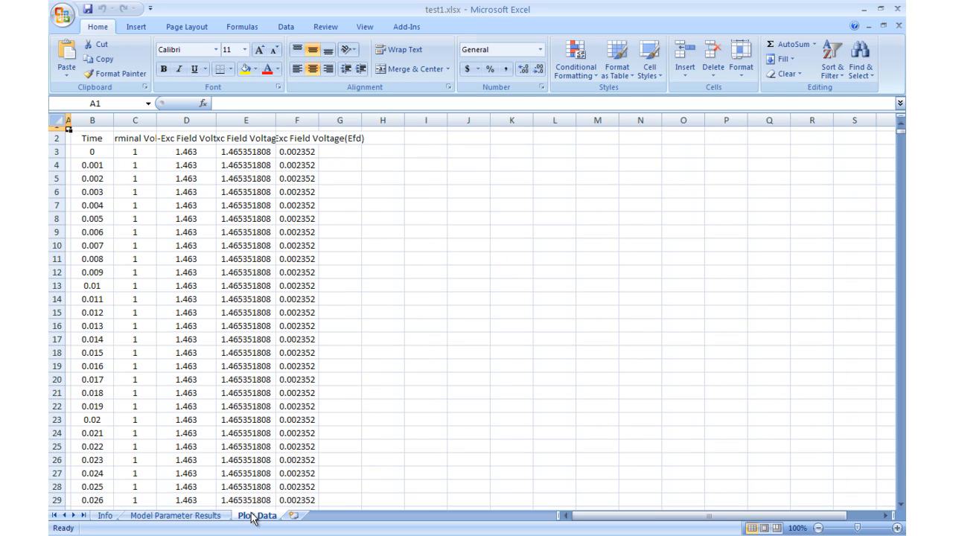
double_click(275, 124)
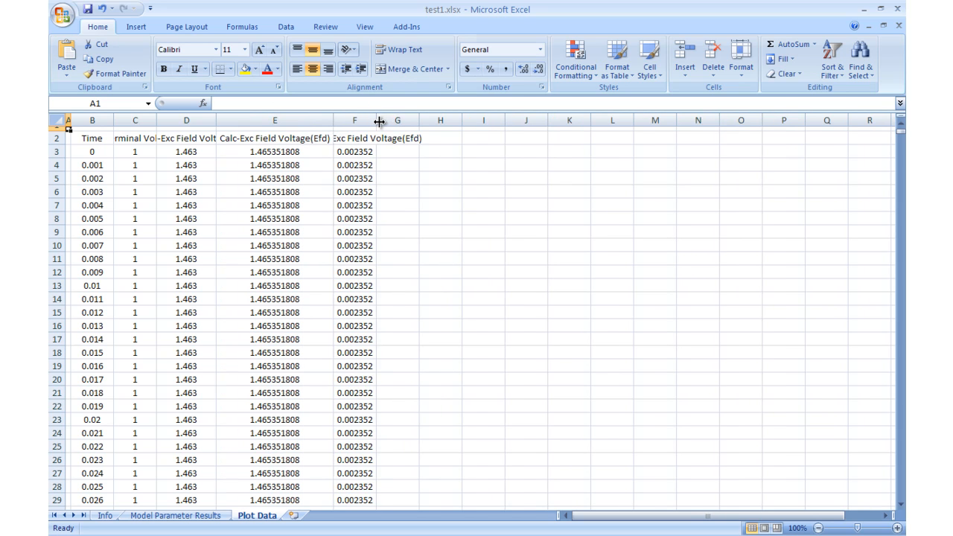
double_click(379, 122)
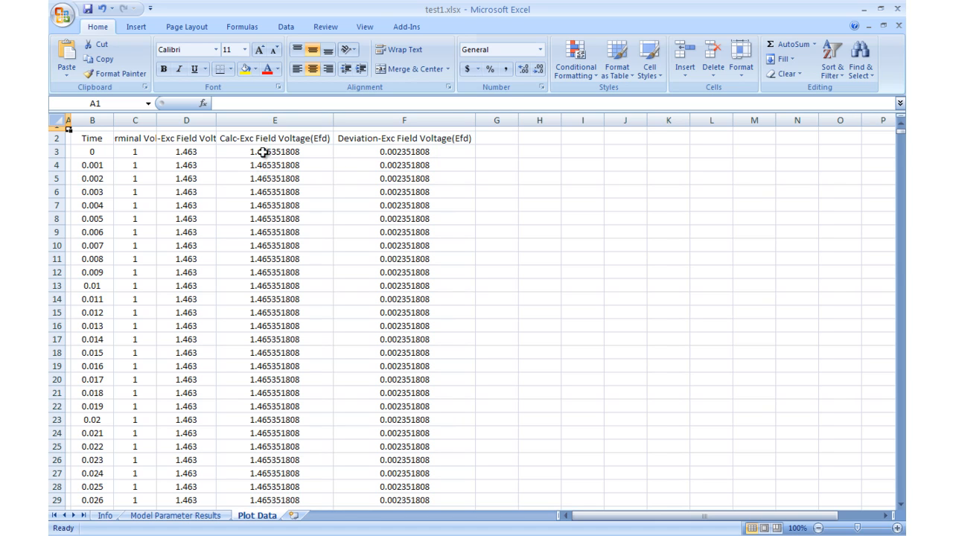
double_click(217, 120)
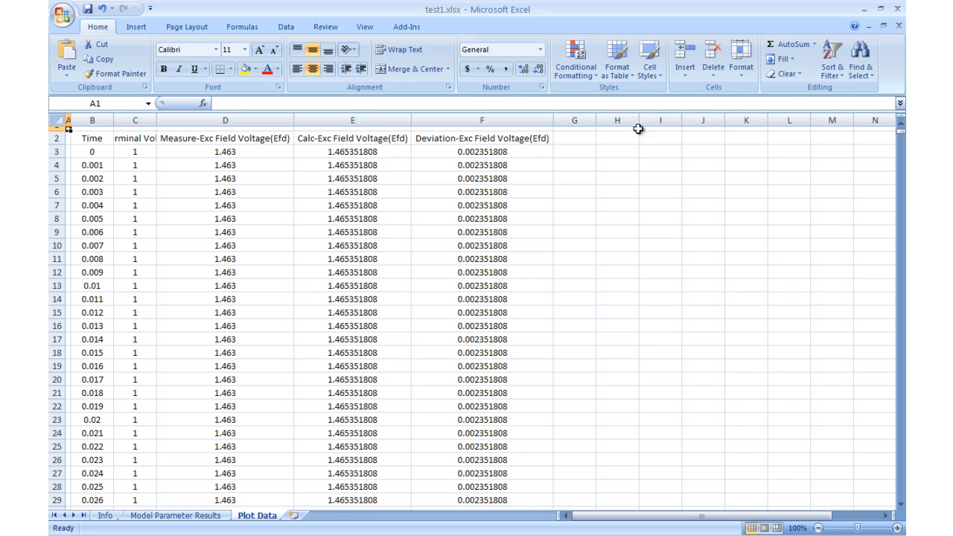
click(898, 9)
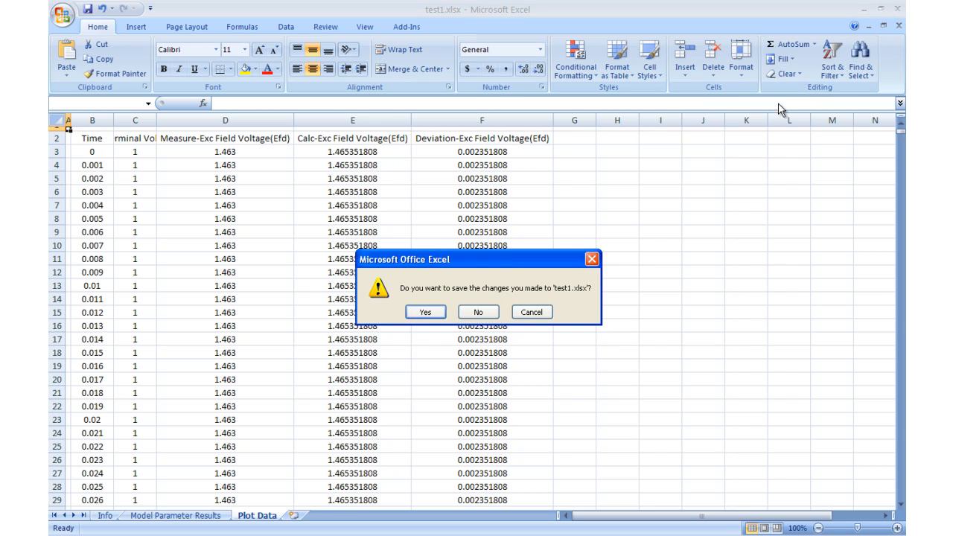
click(480, 312)
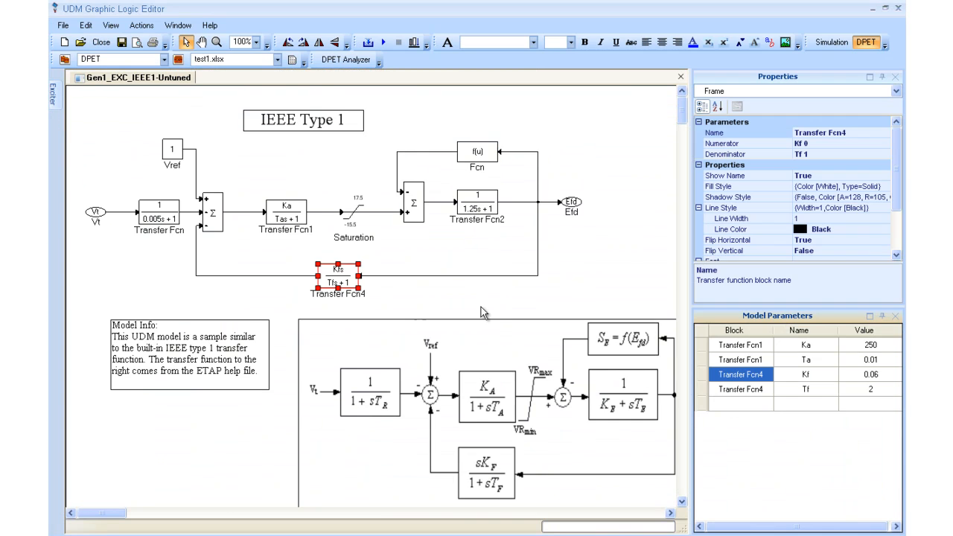
Step: Open the DPET Analyzer and compare the study reports' maximum deviations and estimated parameters, starting with test1.xlsx
click(353, 64)
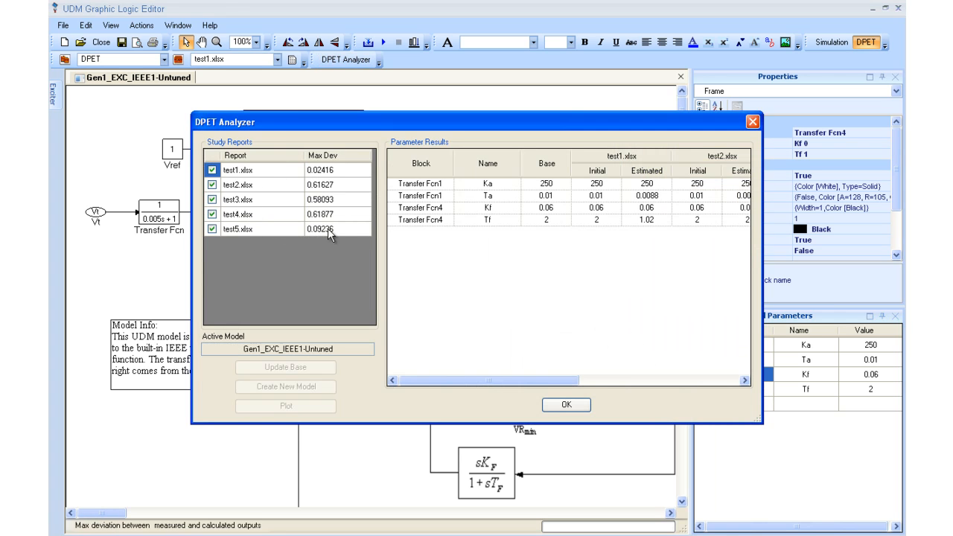
click(277, 171)
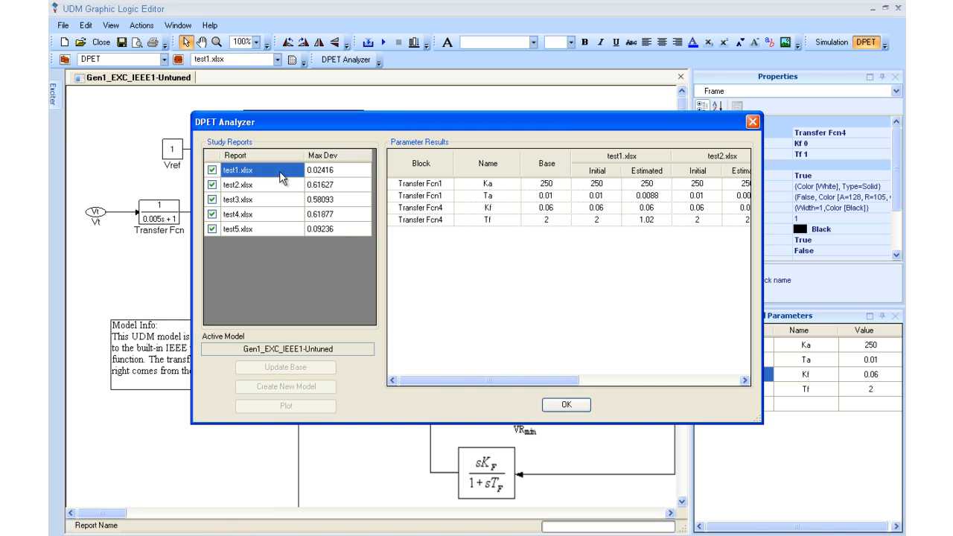
click(338, 172)
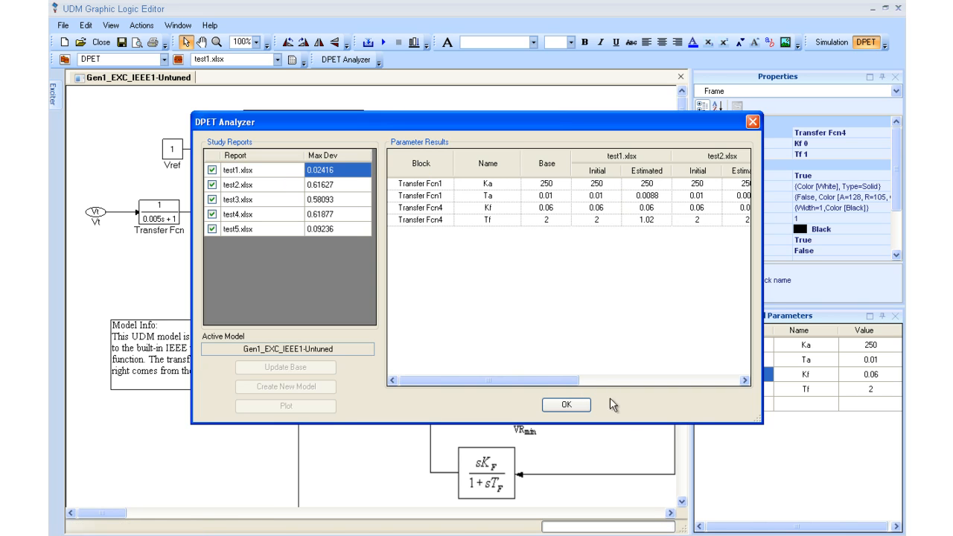
mouse_move(539, 381)
mouse_down()
mouse_move(586, 385)
mouse_move(522, 377)
mouse_up()
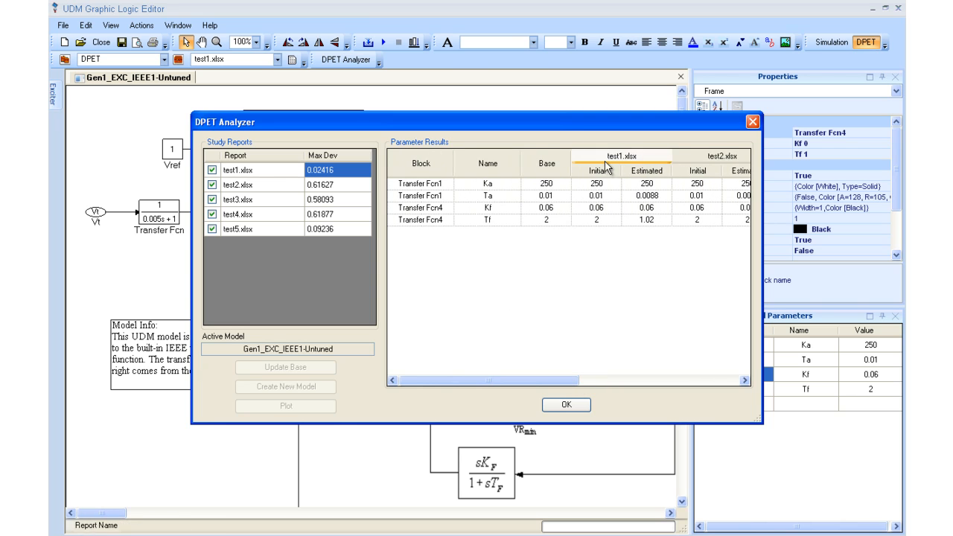
drag(527, 384, 601, 377)
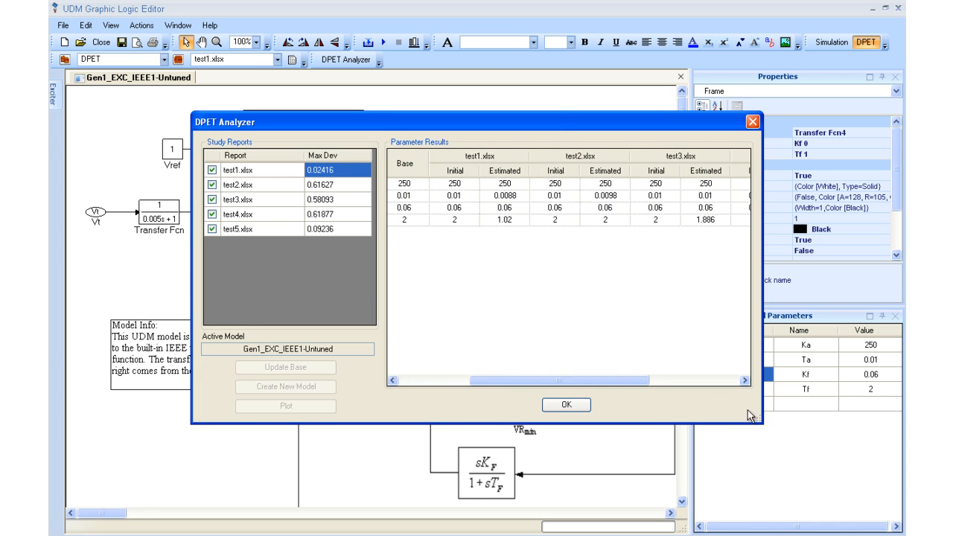
Step: Enlarge the DPET Analyzer window to fit the results of all five reports and select the test1.xlsx results
drag(767, 429, 883, 475)
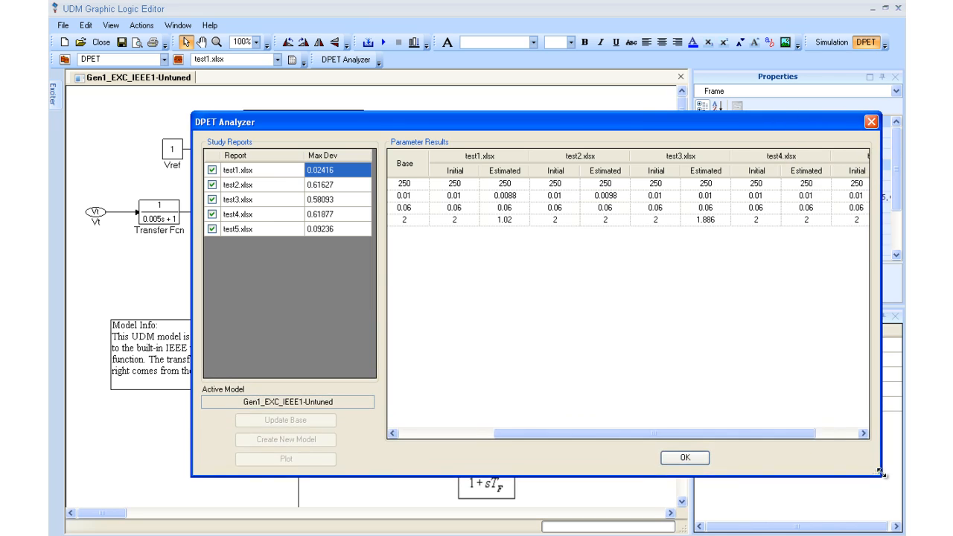
drag(613, 128, 481, 18)
drag(749, 366, 903, 350)
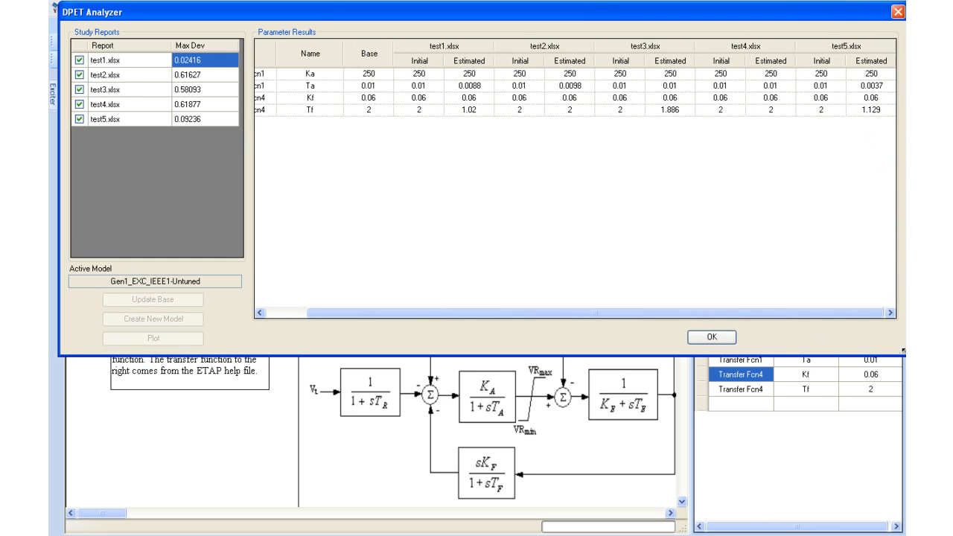
drag(666, 313, 692, 304)
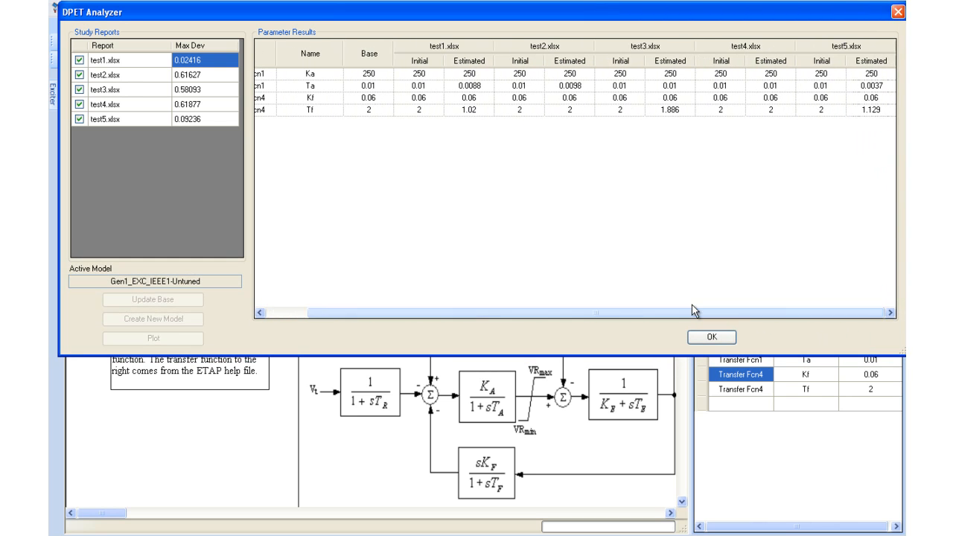
click(462, 50)
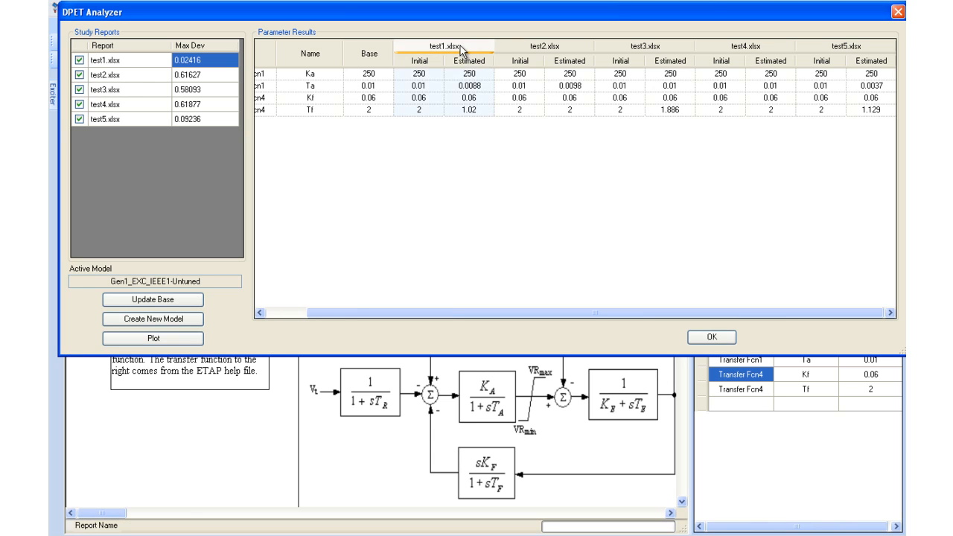
click(185, 300)
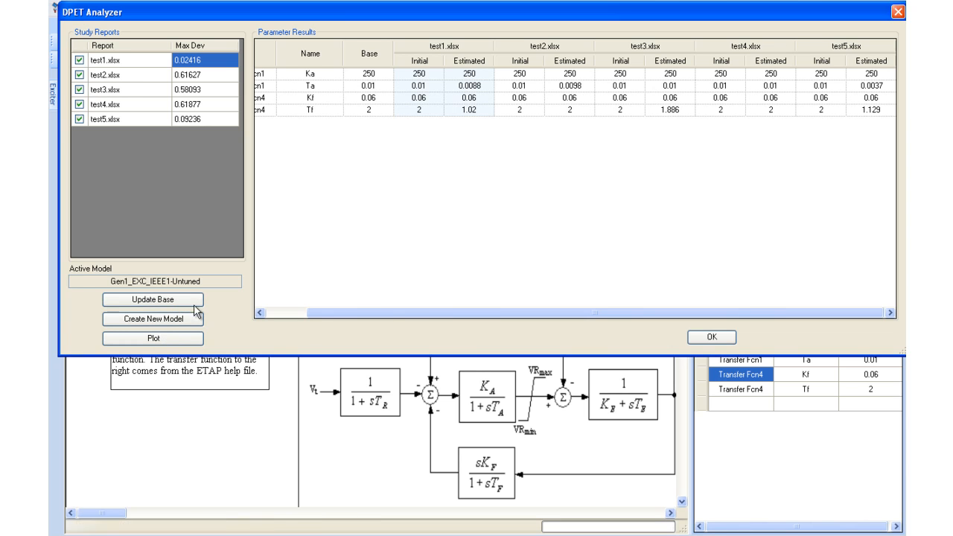
click(186, 301)
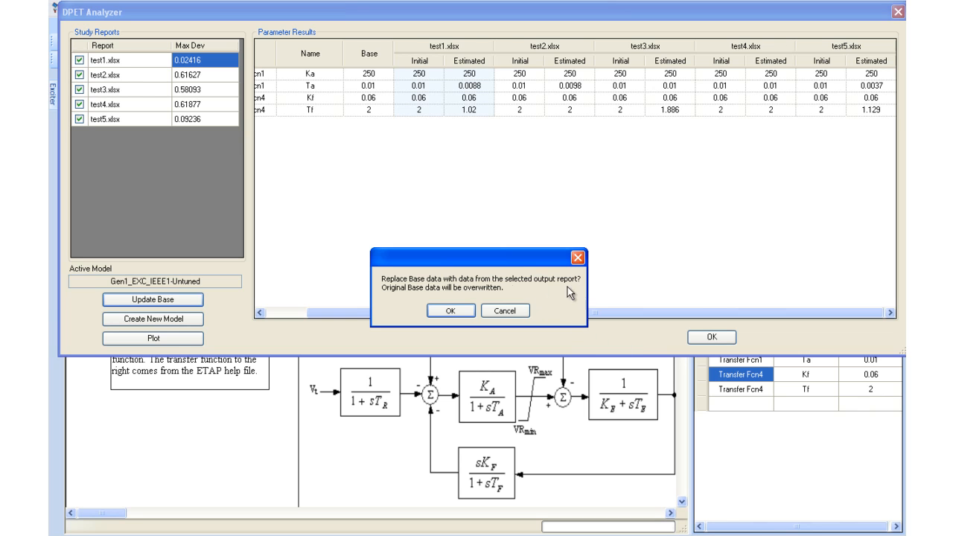
click(509, 312)
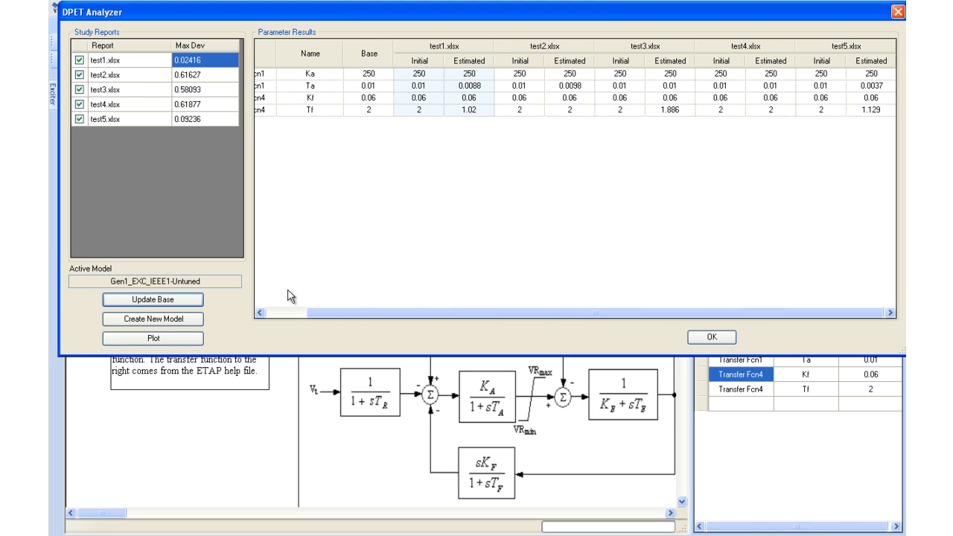
Step: Create a new model from the test1.xlsx results, save it as Tuned-IEEE1 in Example-ANSI, and close the analyzer
click(172, 320)
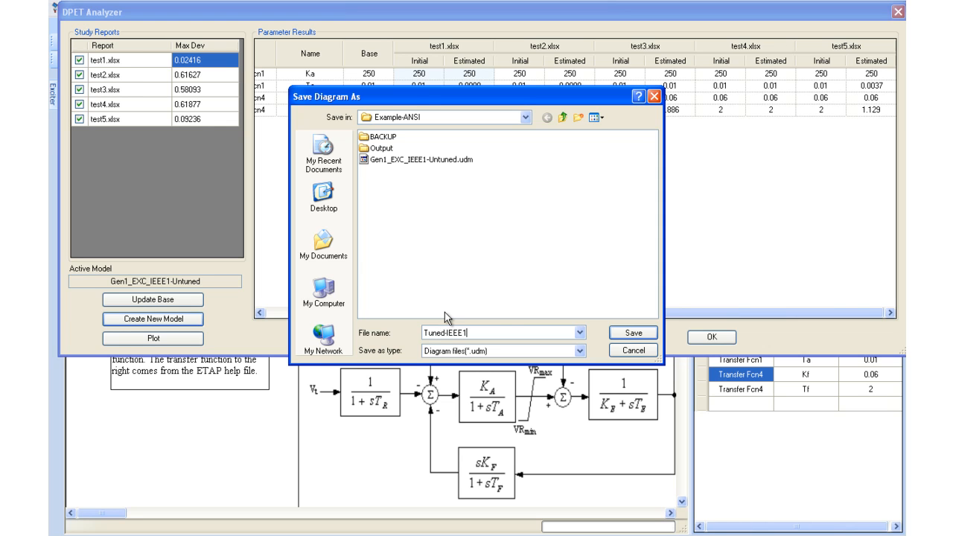
click(626, 332)
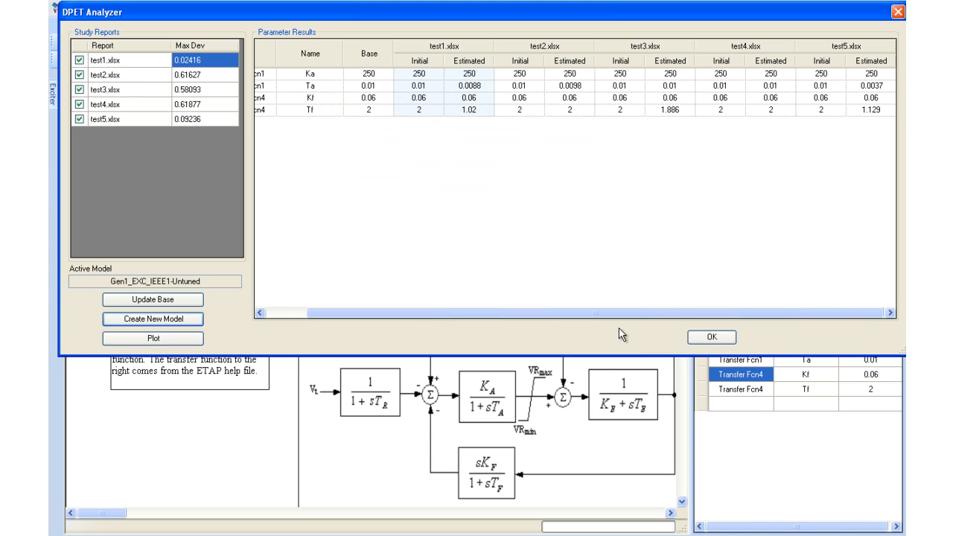
click(711, 339)
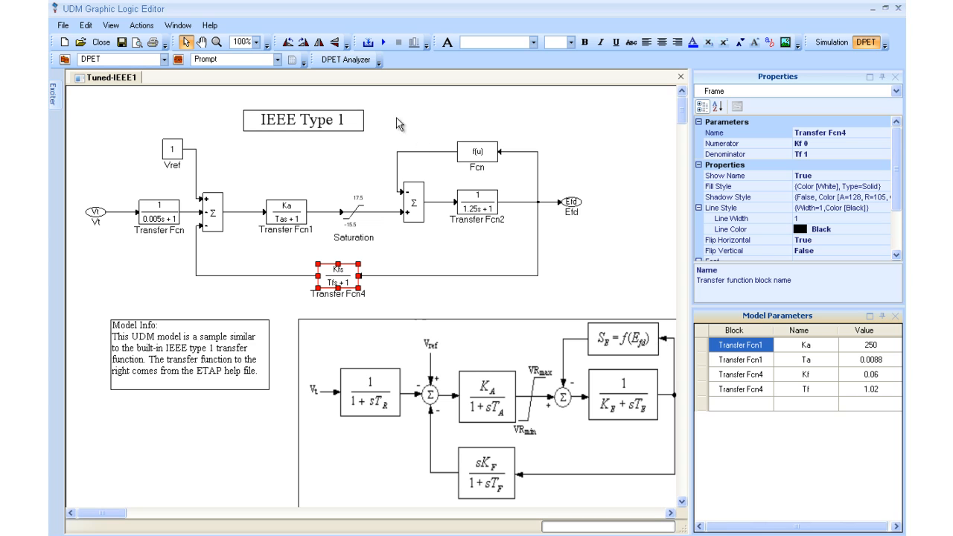
click(276, 60)
click(277, 60)
click(275, 60)
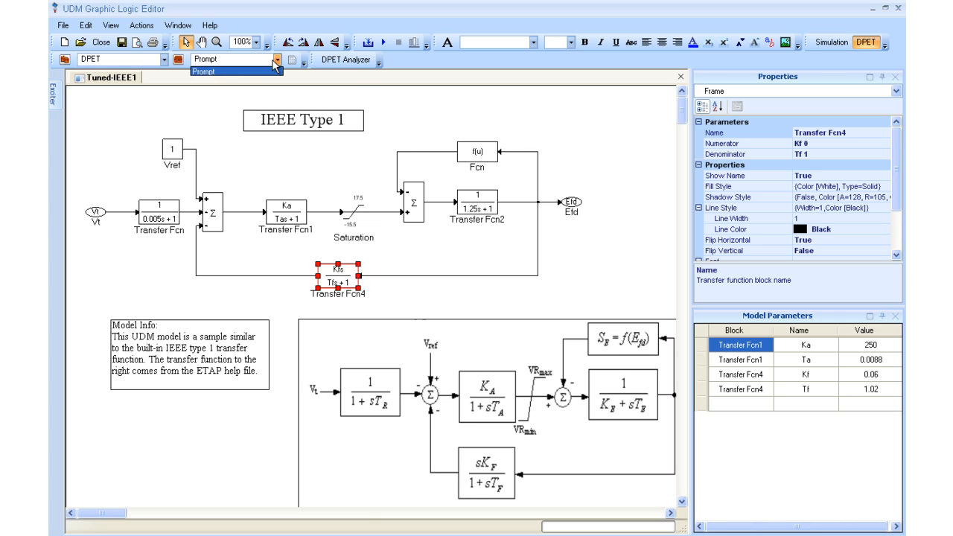
click(274, 64)
Step: Open the original diagram Gen1_EXC_IEEE1-Untuned.udm from the Example-ANSI folder alongside the tuned model
click(80, 42)
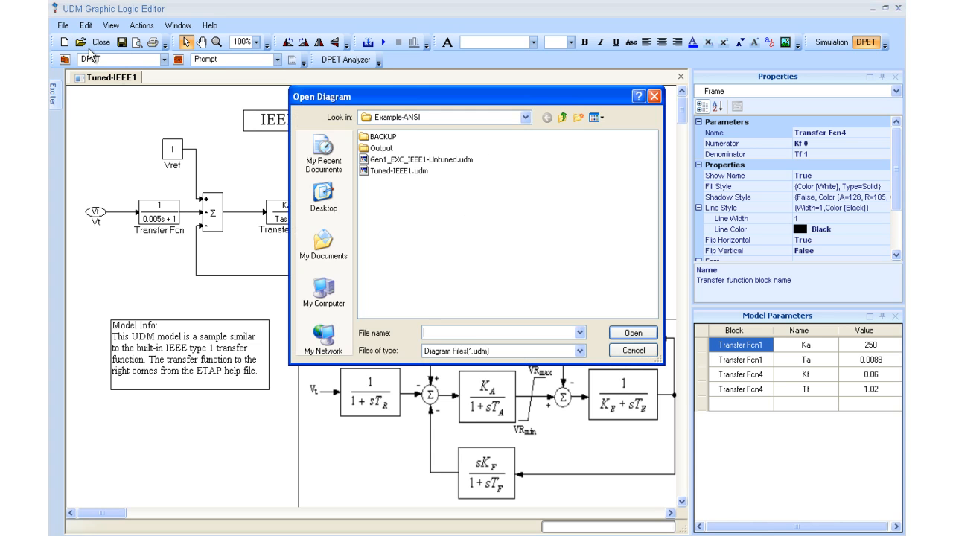
click(384, 160)
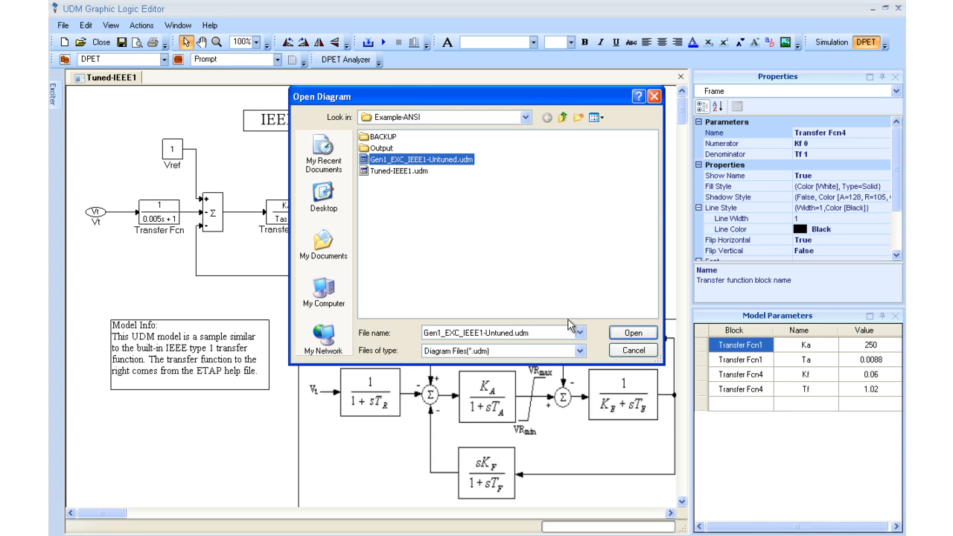
click(629, 333)
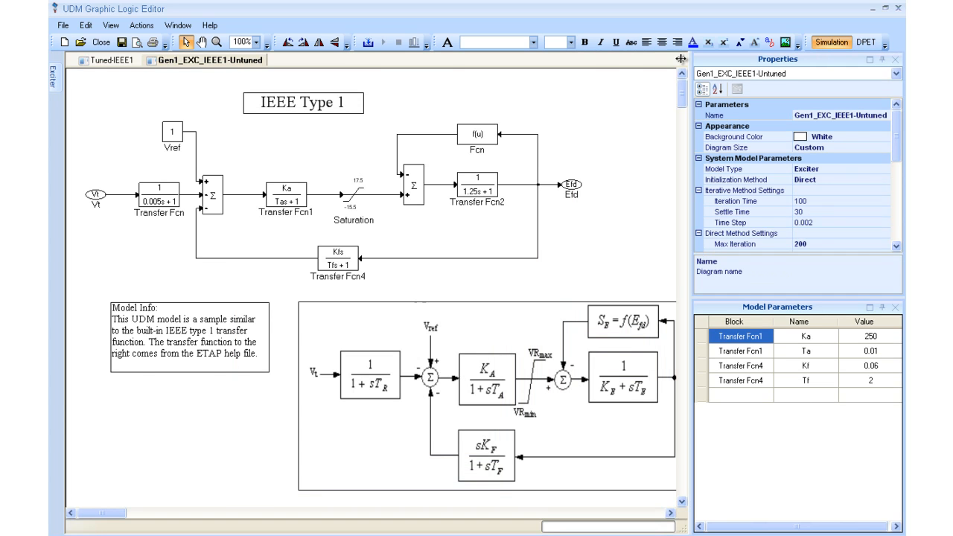
Step: Update the base parameters of Gen1_EXC_IEEE1-Untuned with the test2.xlsx results in the DPET Analyzer and close it
click(866, 41)
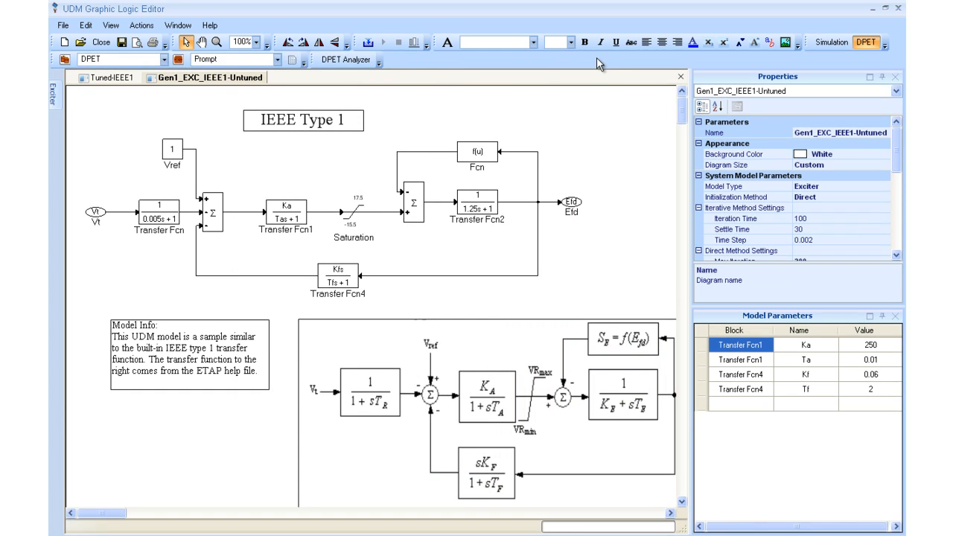
click(343, 60)
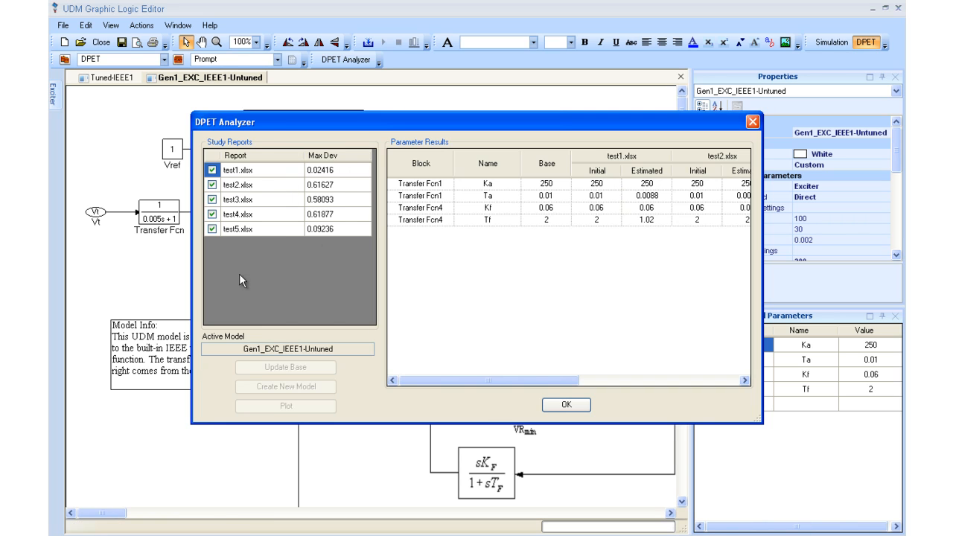
click(621, 156)
click(696, 158)
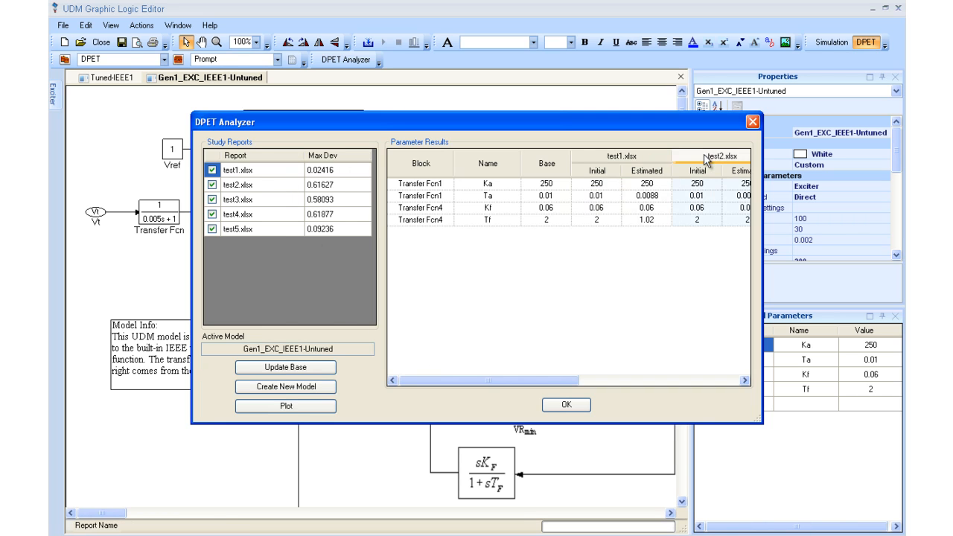
click(302, 370)
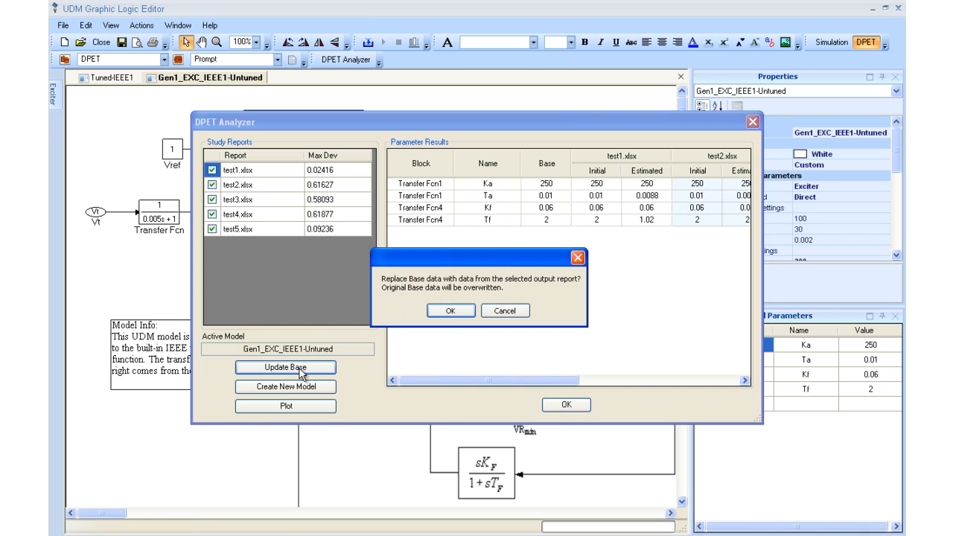
click(451, 311)
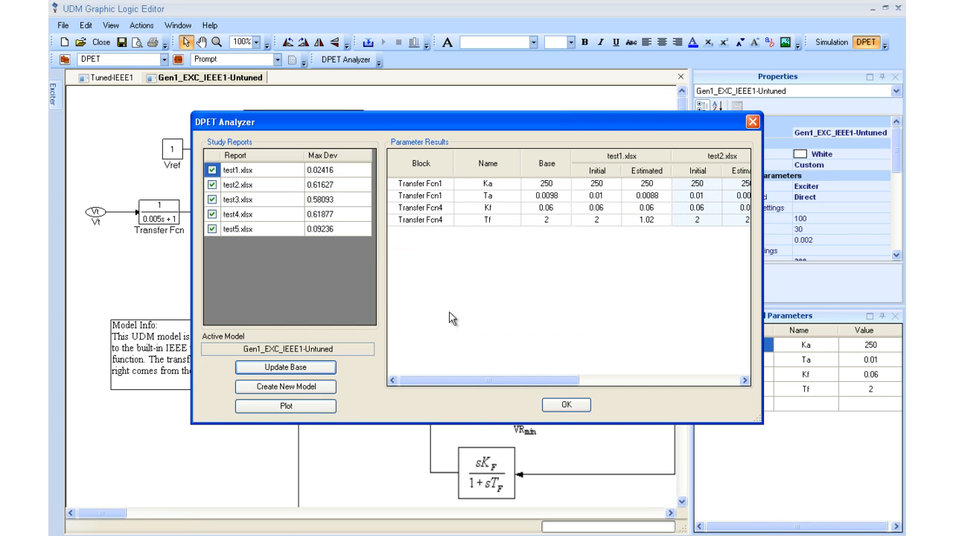
click(554, 406)
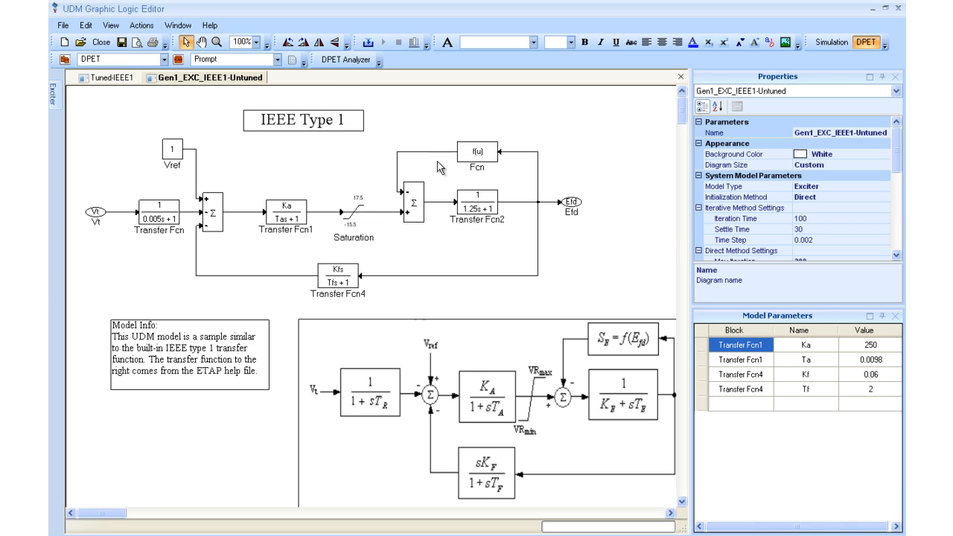
Step: Reopen the DPET Analyzer, plot the test1.xlsx terminal voltage, field voltage and deviation curves, and dismiss the plots
click(338, 62)
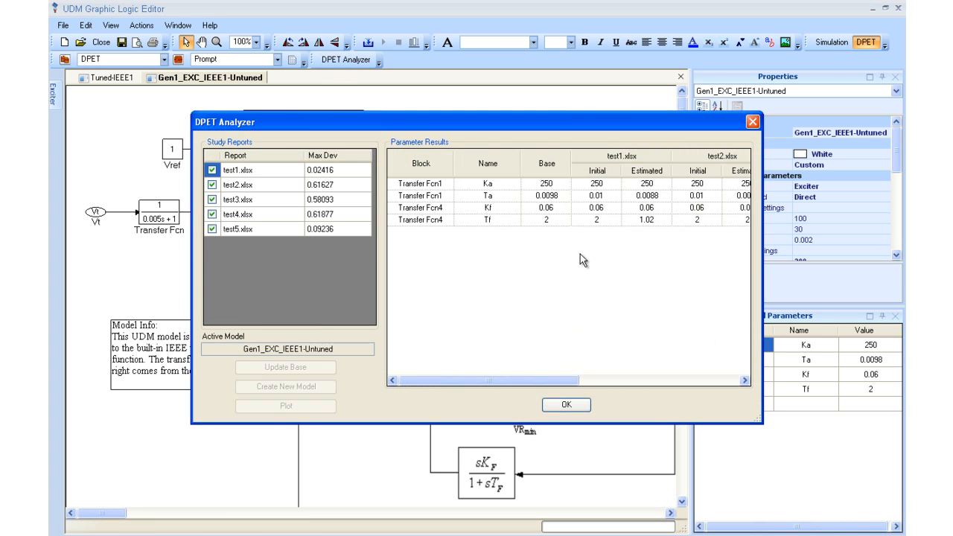
click(587, 174)
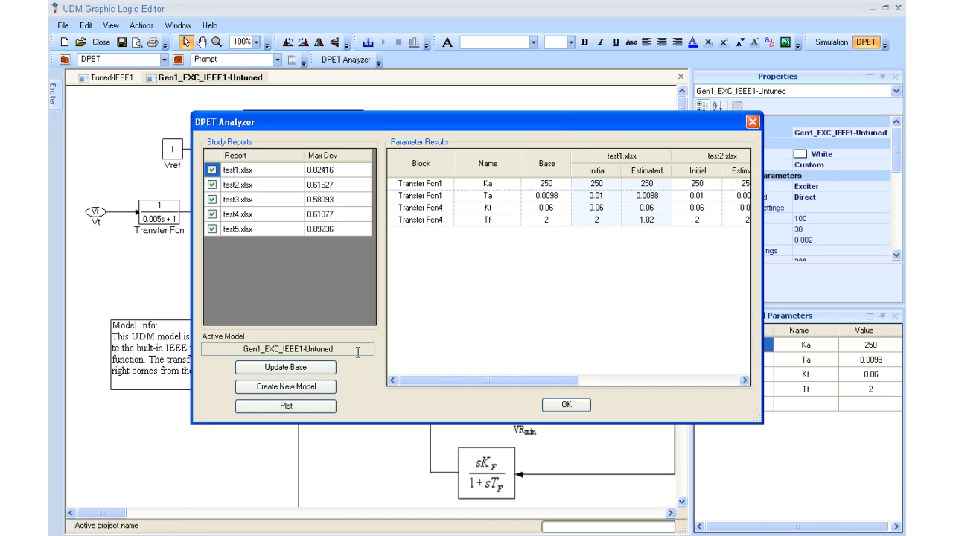
click(318, 408)
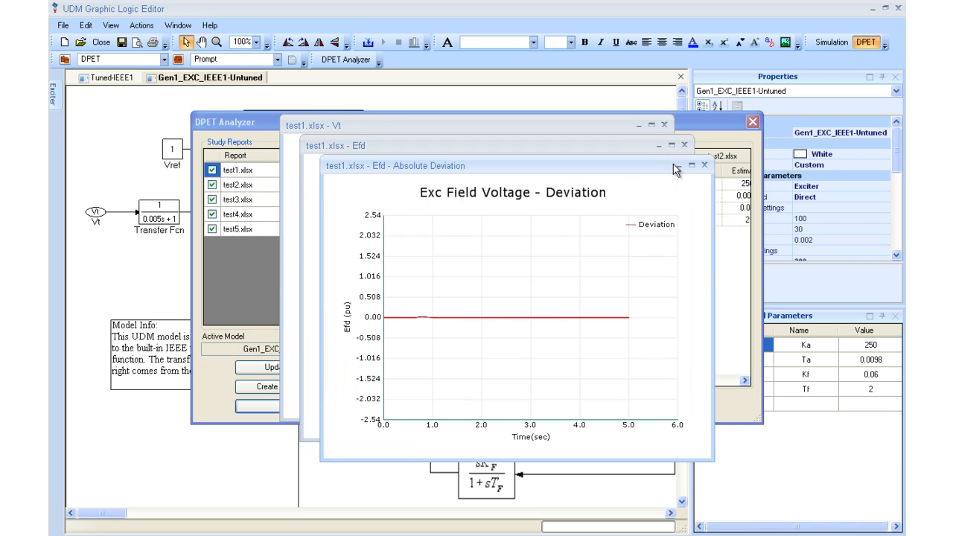
click(658, 145)
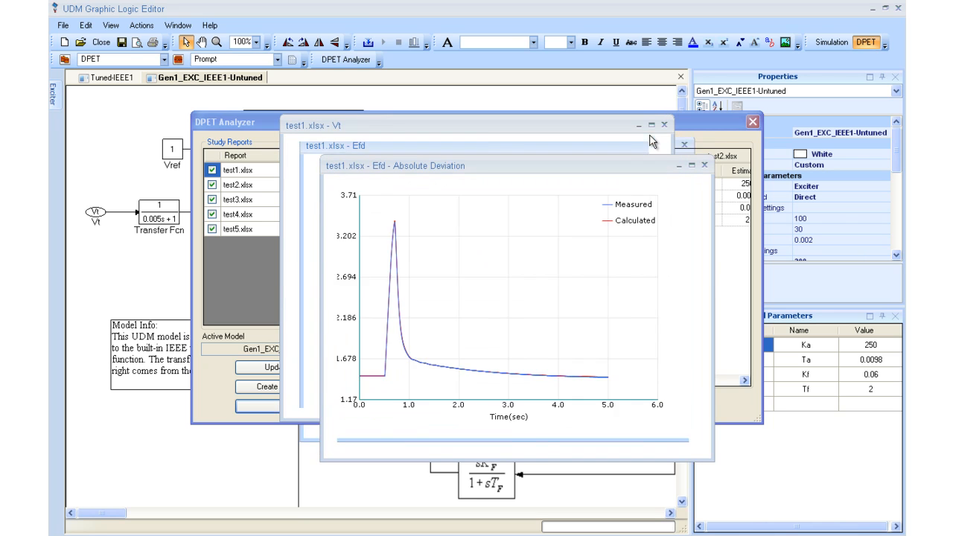
click(640, 123)
Step: Plot the test2.xlsx deviation, field voltage and terminal voltage curves, review them, and close the plots and the DPET Analyzer
click(623, 155)
drag(580, 164, 354, 82)
drag(546, 378, 597, 378)
click(580, 156)
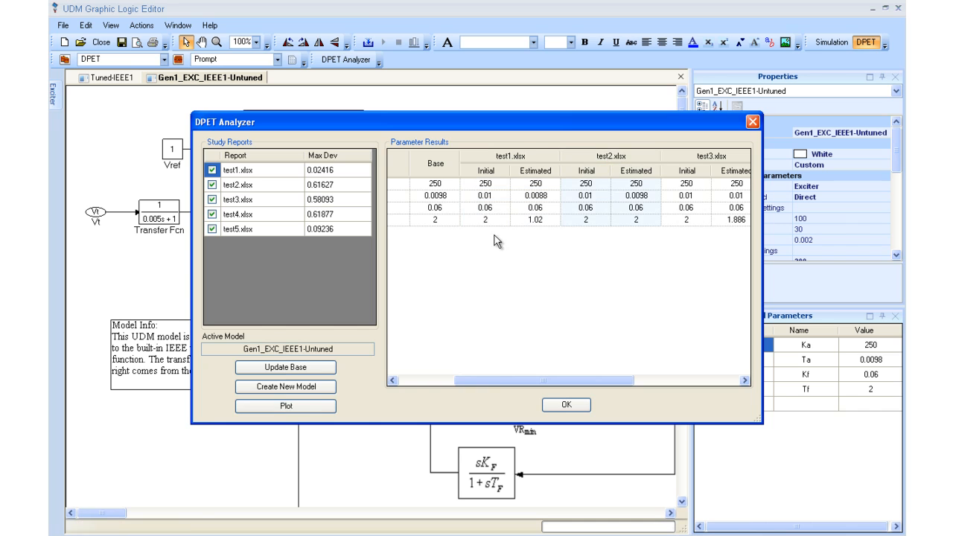
click(333, 404)
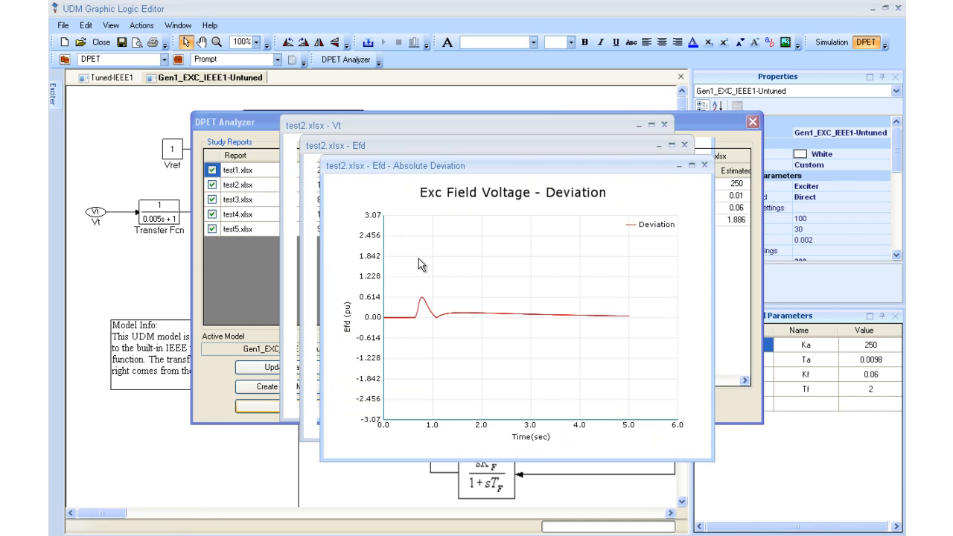
click(703, 165)
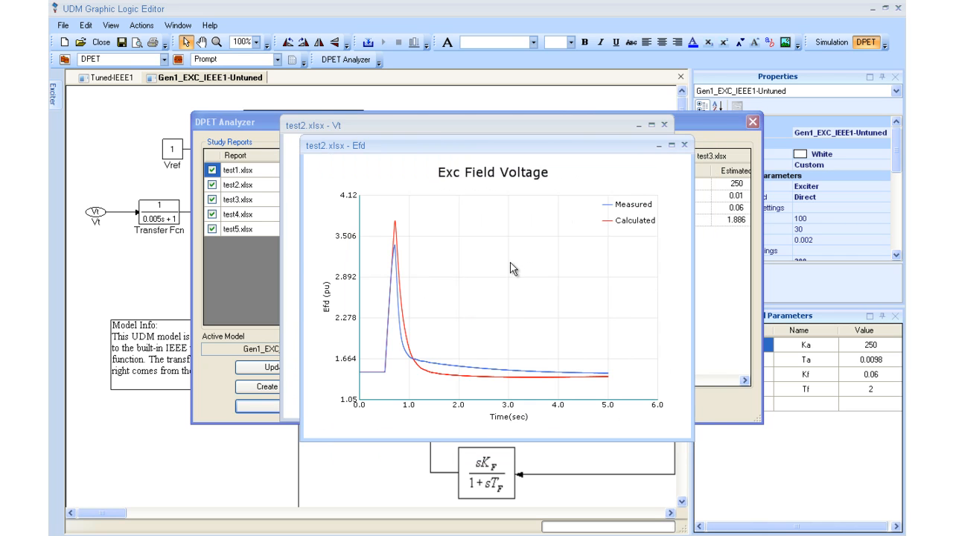
click(685, 146)
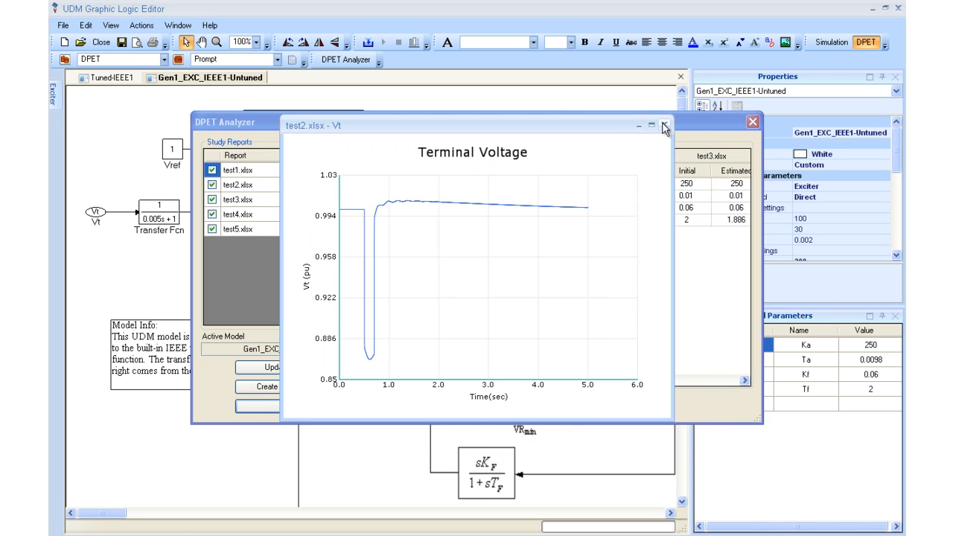
click(665, 127)
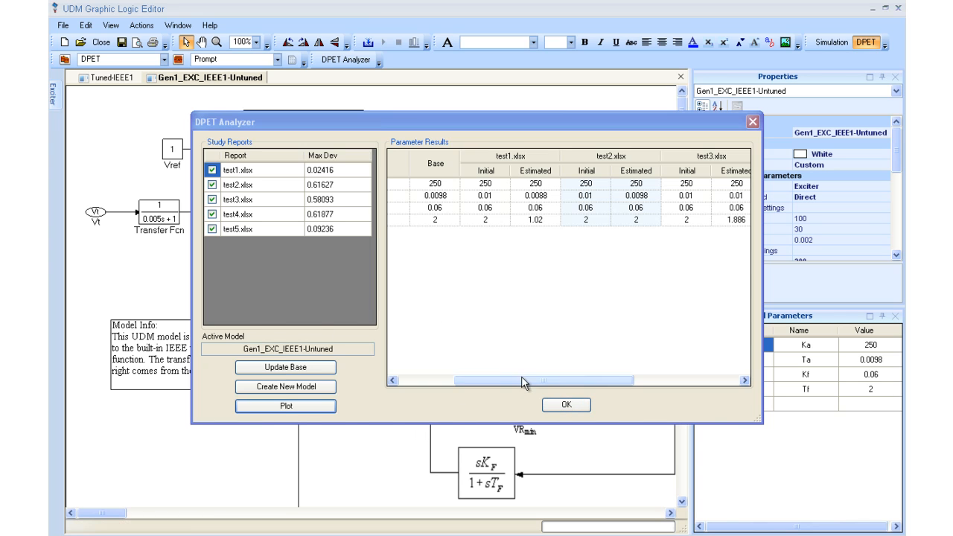
click(565, 405)
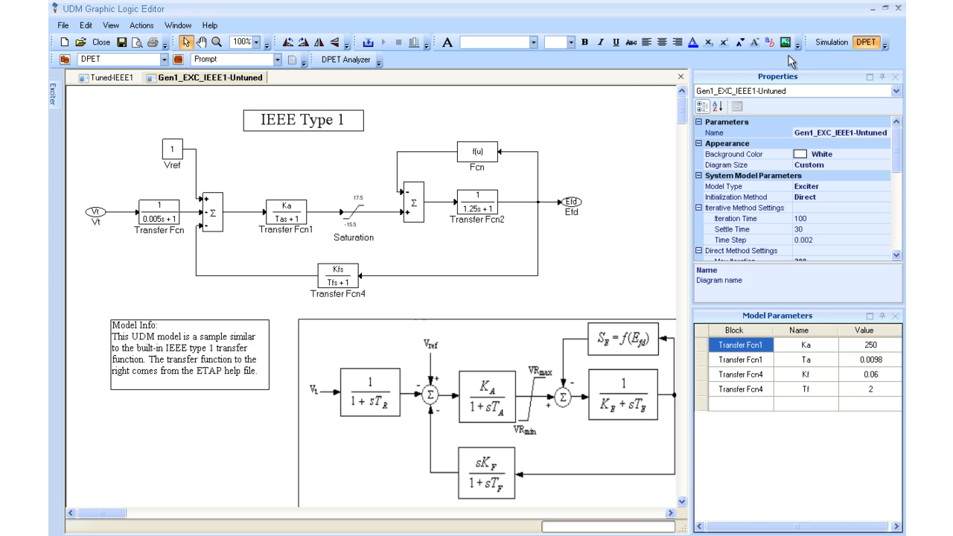
Step: Switch the Gen1_EXC_IEEE1-Untuned model to Simulation mode and compile it
click(825, 41)
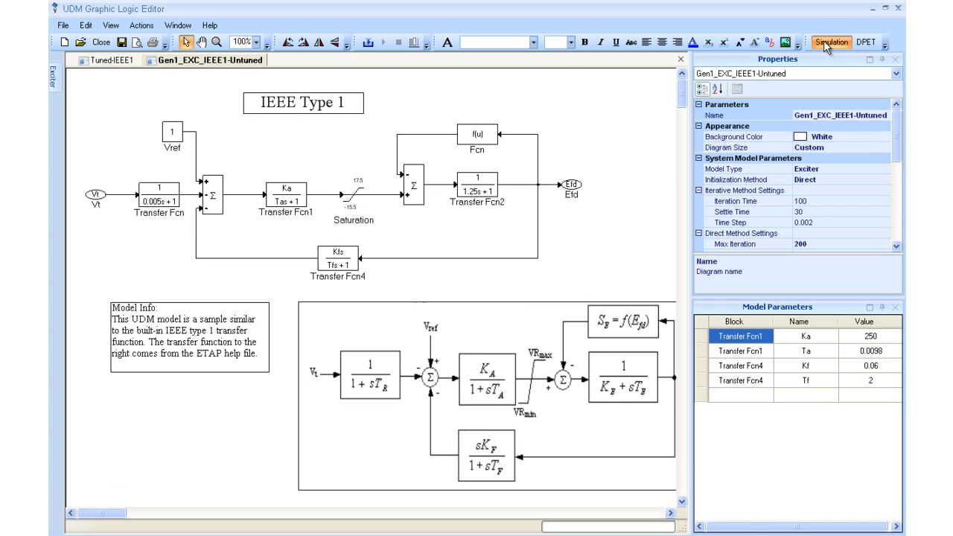
click(369, 43)
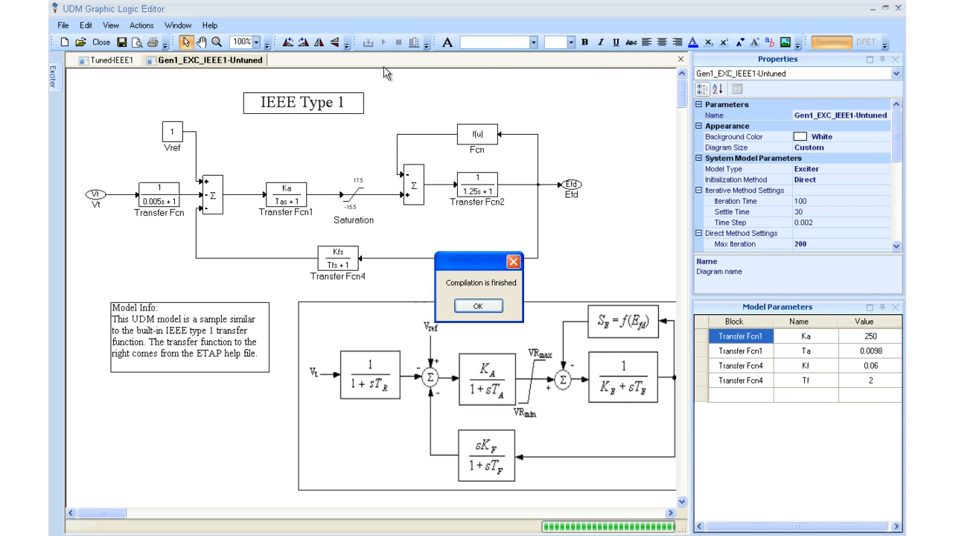
click(480, 309)
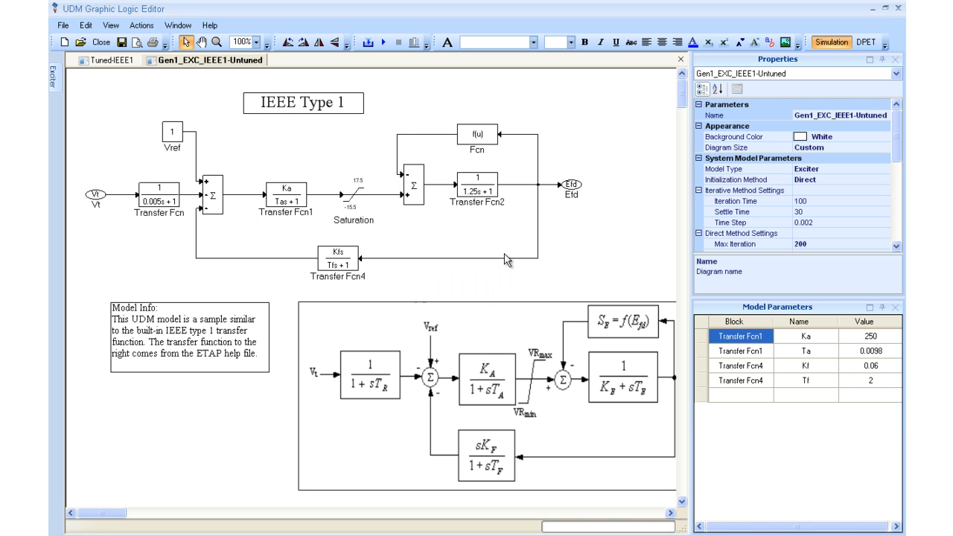
Step: Minimize the UDM editor, accept Gen1's generator settings with the IEEE1-Untuned exciter, and put the one-line diagram in Transient Stability Analysis mode
click(873, 9)
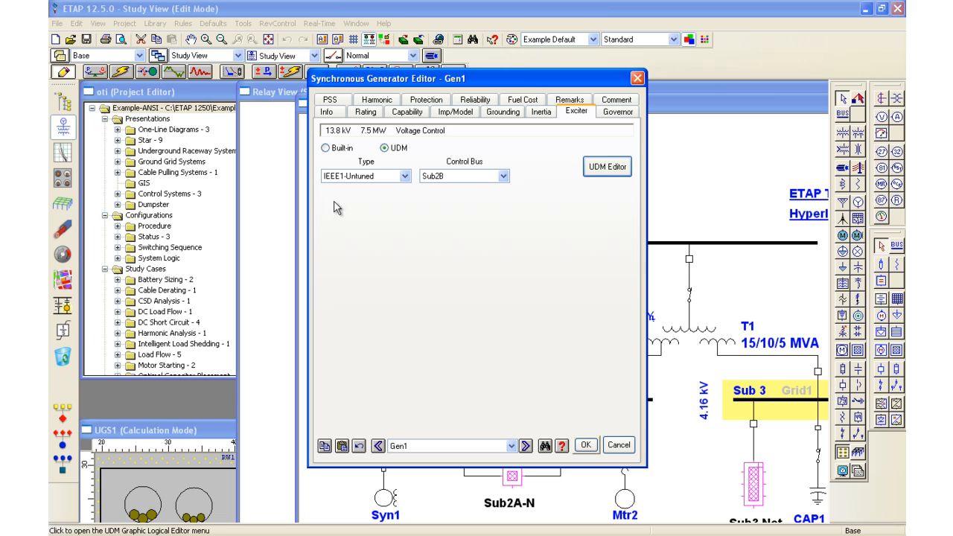
click(583, 446)
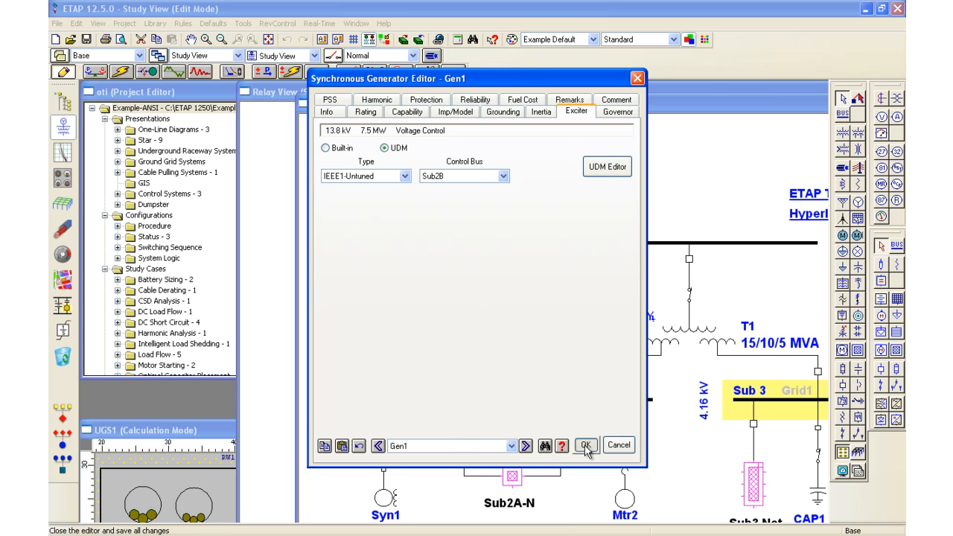
click(200, 71)
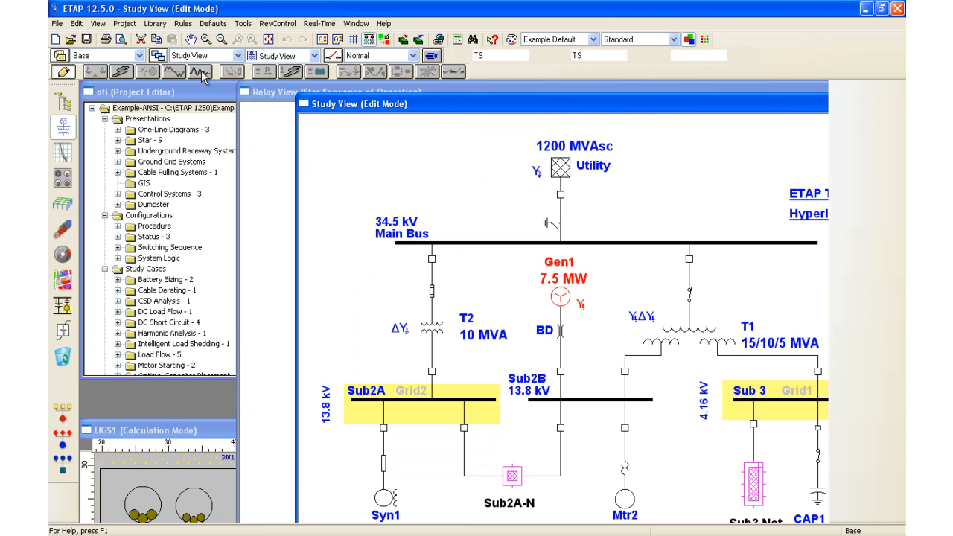
click(147, 71)
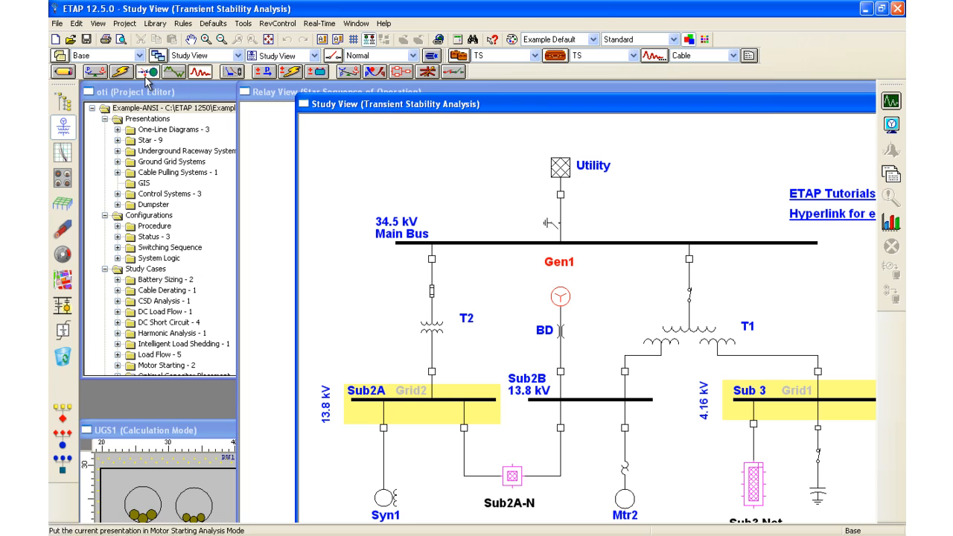
click(198, 72)
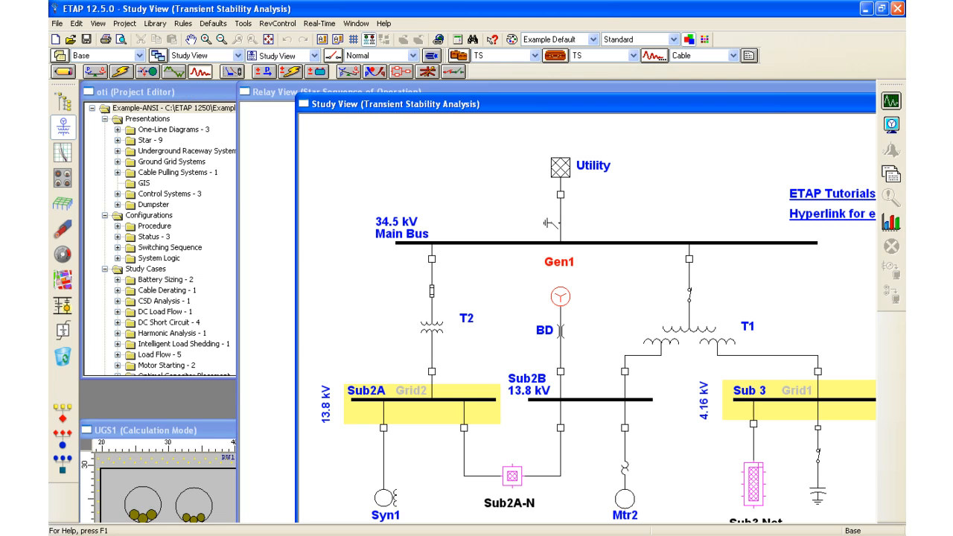
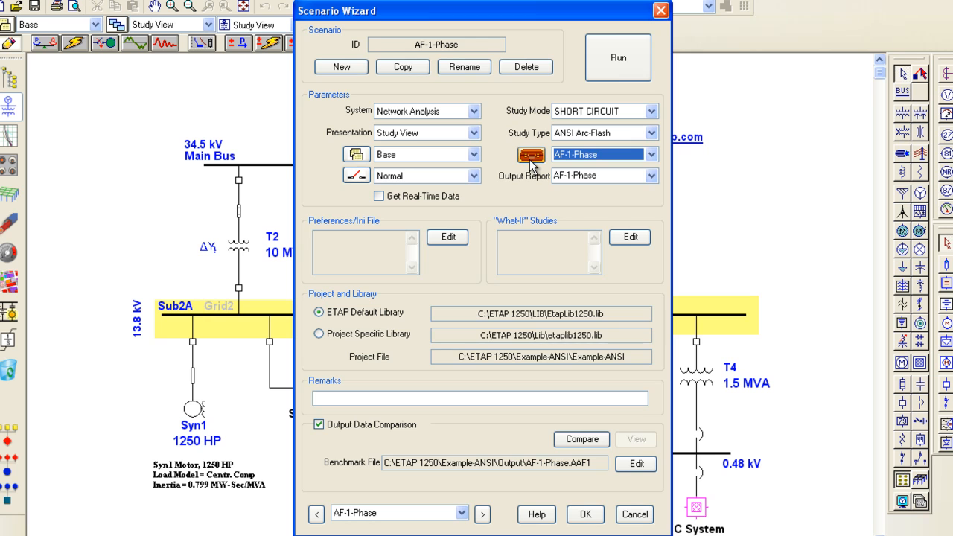
Step: Examine the AF-1-Phase scenario's short circuit study case and the system choices in the Scenario Wizard
click(530, 157)
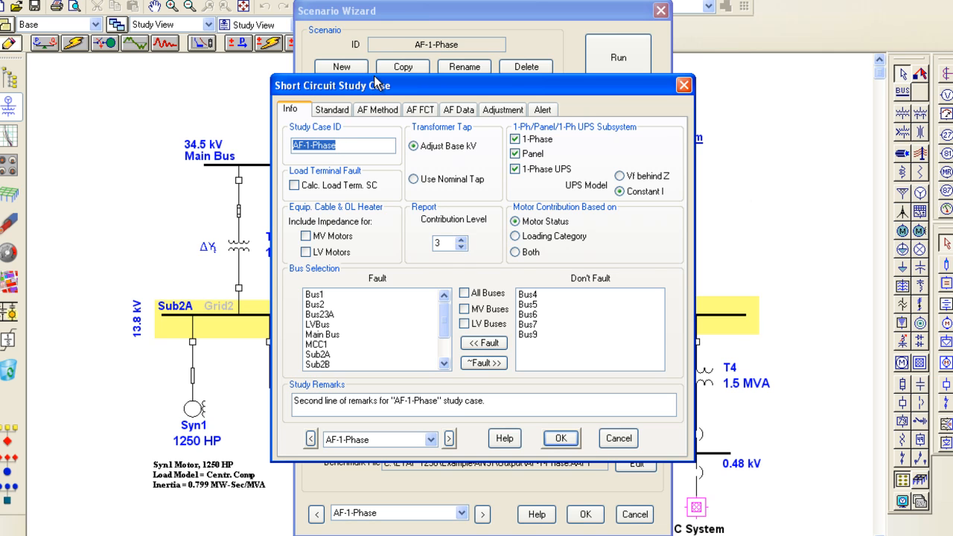
click(685, 88)
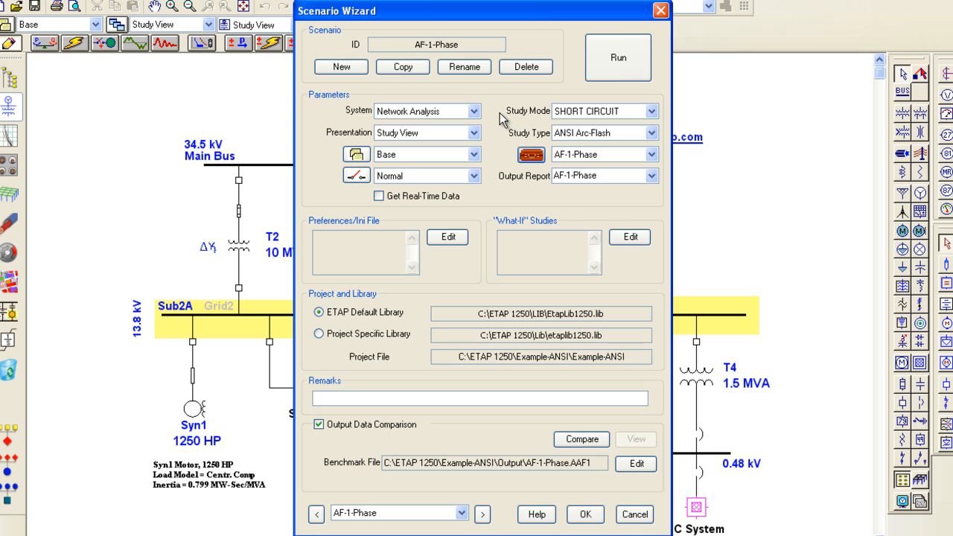
click(473, 111)
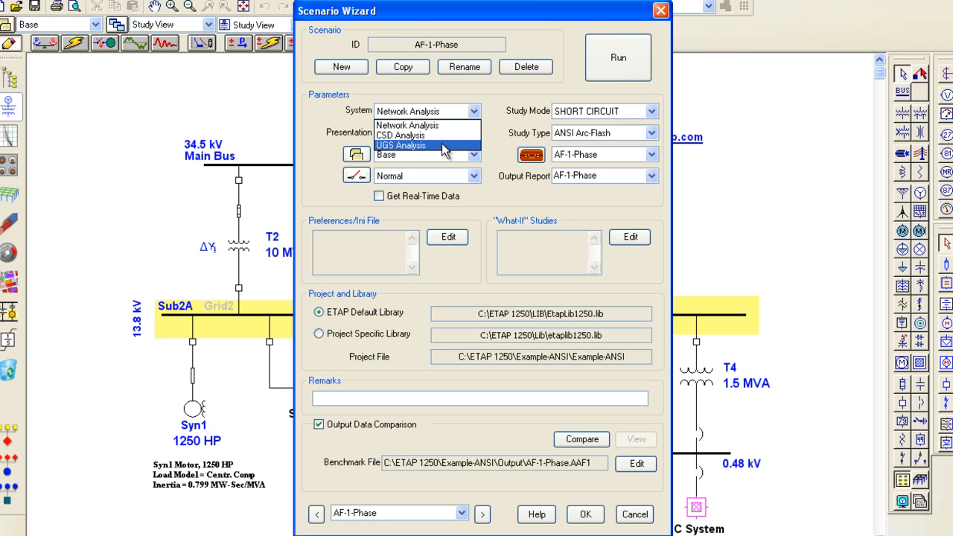
Step: Load the UGS-SST scenario and run its steady-state temperature study on UGS1 with the CD study case
click(461, 513)
click(462, 513)
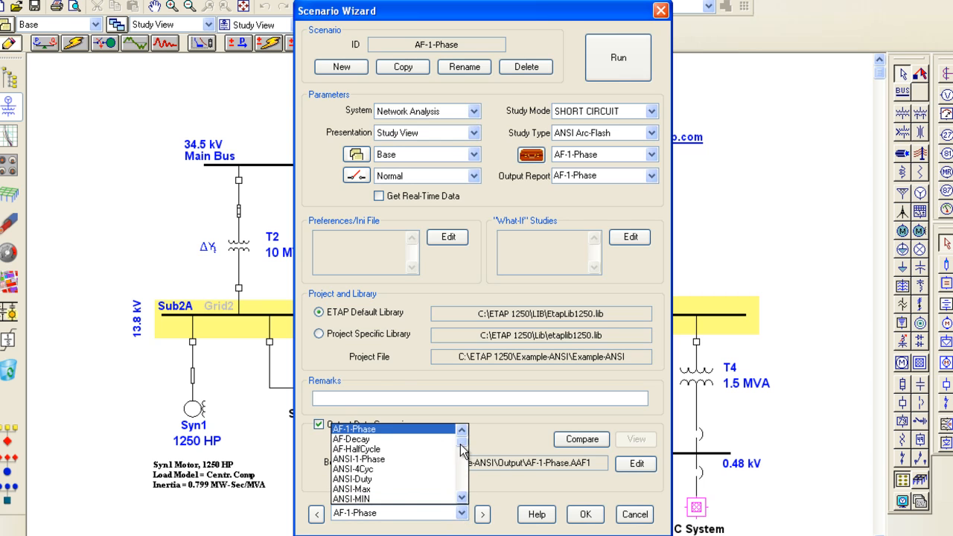
drag(462, 441, 462, 484)
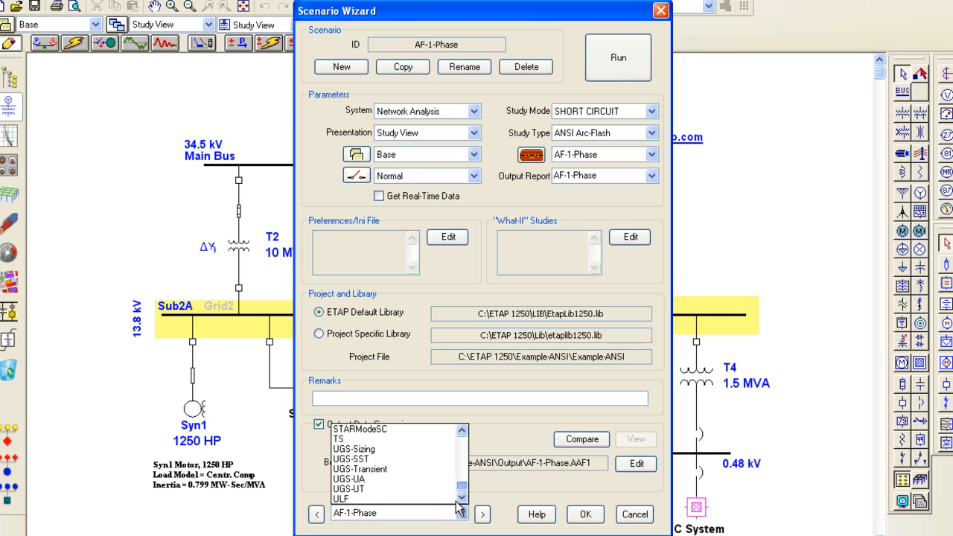
click(409, 459)
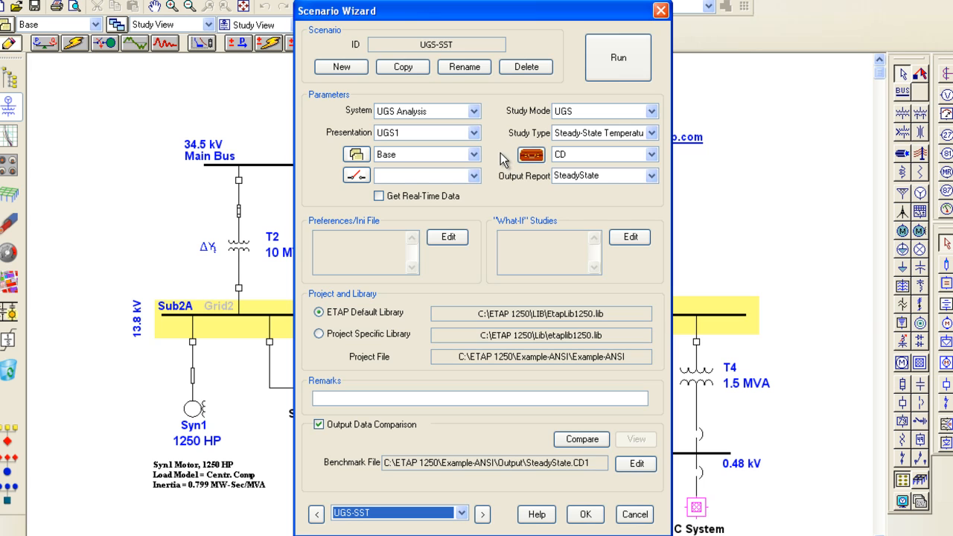
click(641, 163)
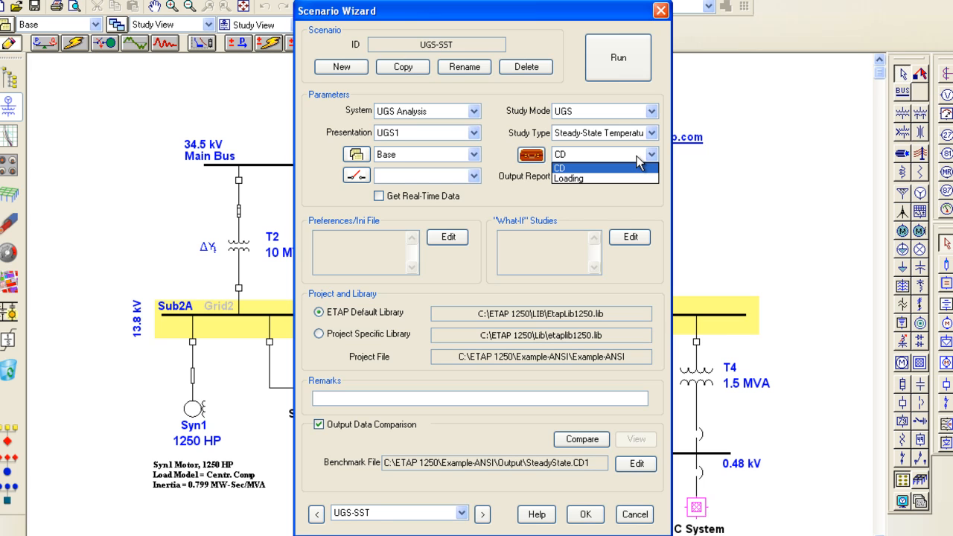
click(505, 145)
click(625, 68)
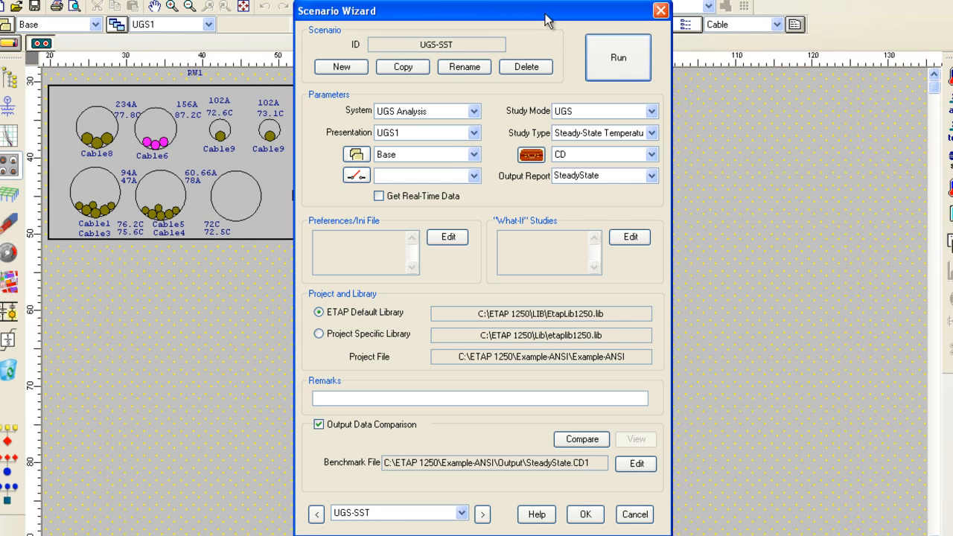
Step: Move the Scenario Wizard clear of the raceway diagram and rerun the UGS-SST scenario with the Loading study case
drag(548, 20, 660, 20)
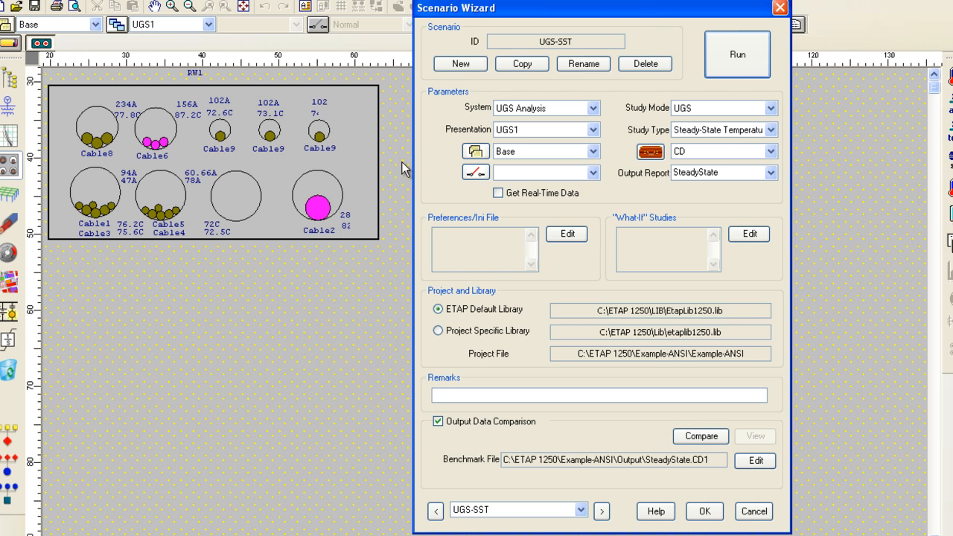
click(735, 152)
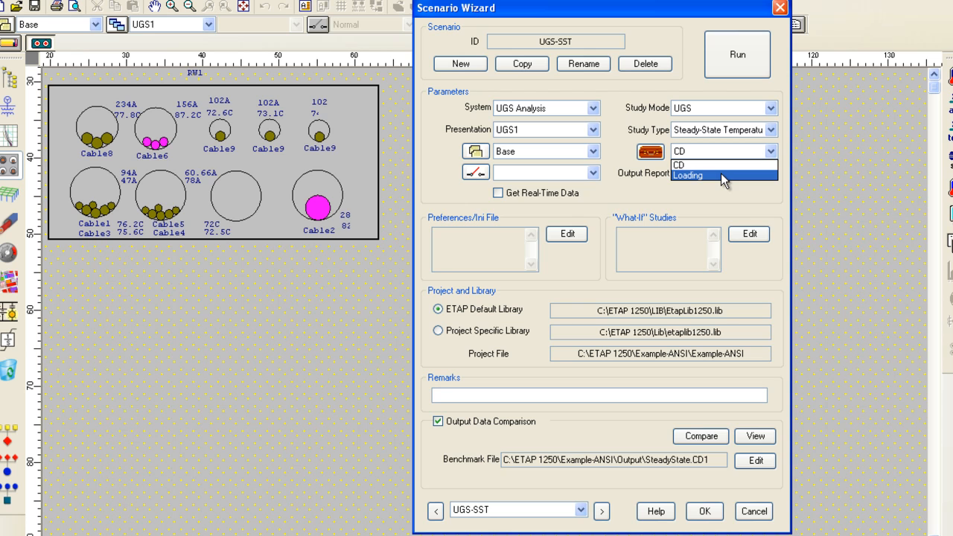
click(723, 176)
click(737, 58)
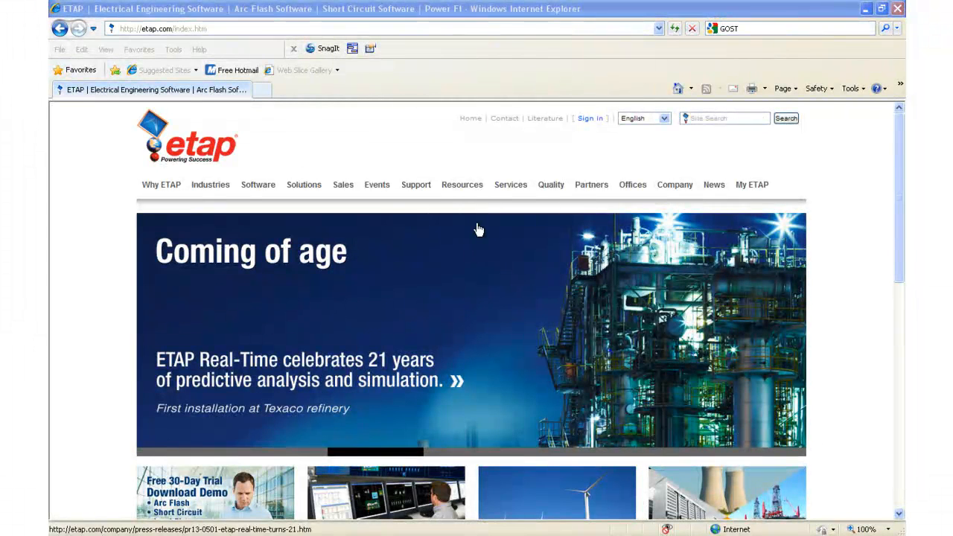
Step: Switch to Internet Explorer and open the ETAP Help Desk from the support resources on etap.com
mouse_move(428, 195)
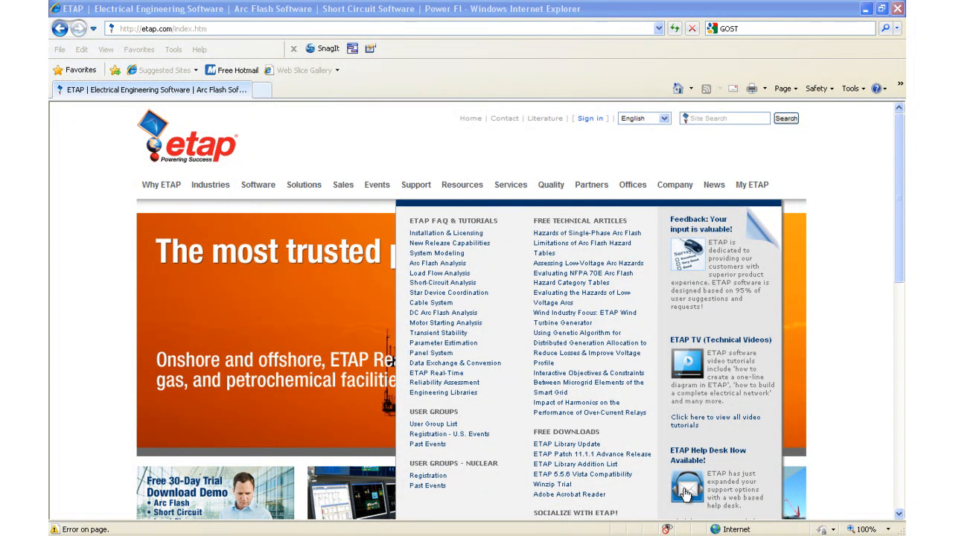
click(687, 493)
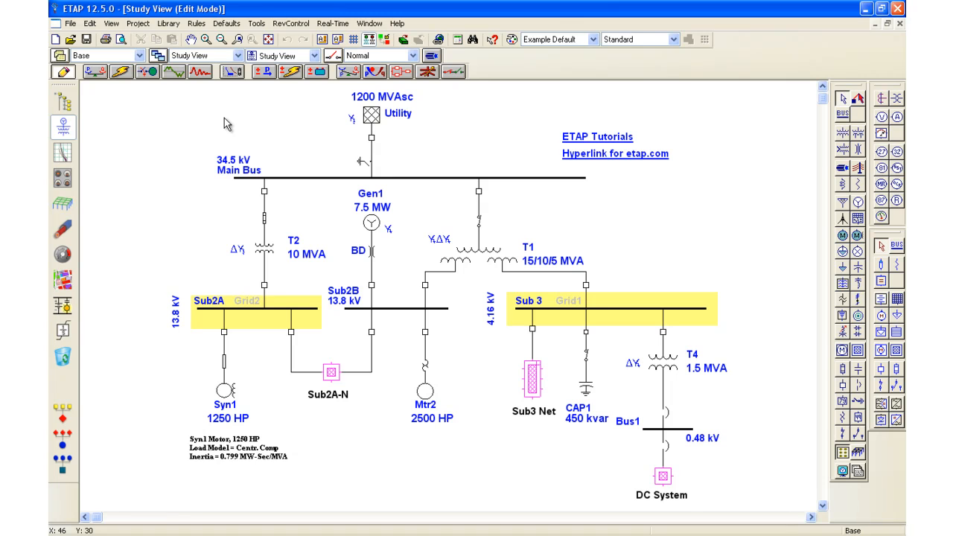
Step: Switch to ETAP and set up merging Copy of etaplib1250.lib into SchneiderElectric-Square-D-Micrologic.lib, with the project connected to the merged library
click(182, 30)
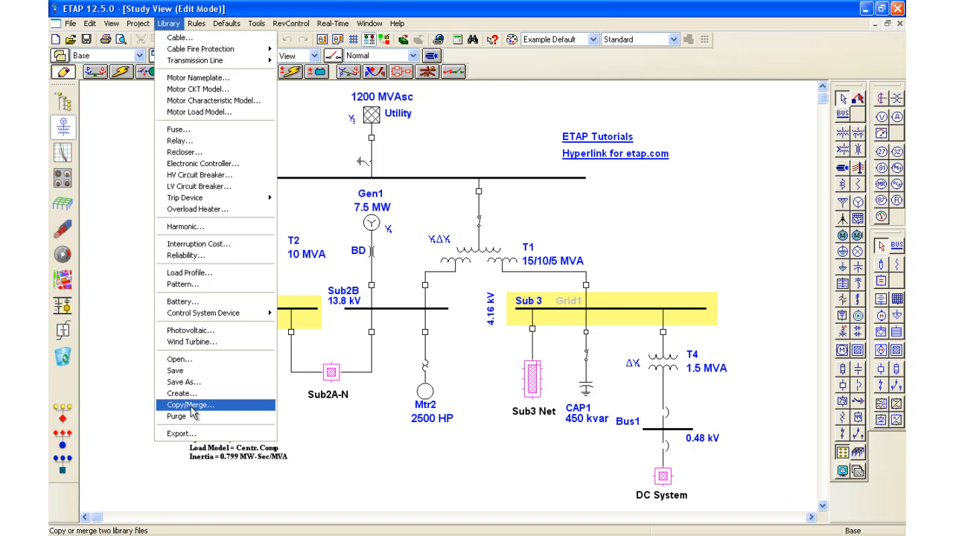
click(247, 412)
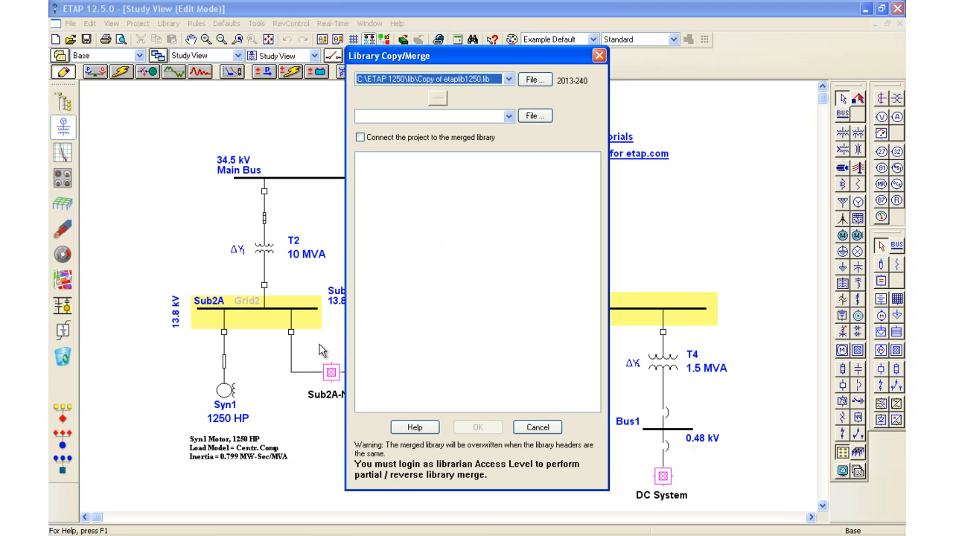
click(542, 119)
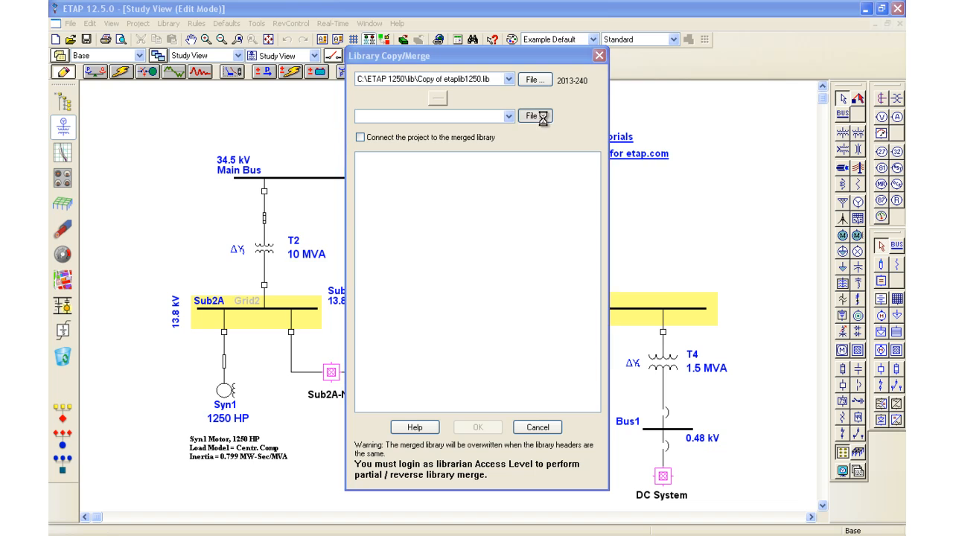
click(463, 214)
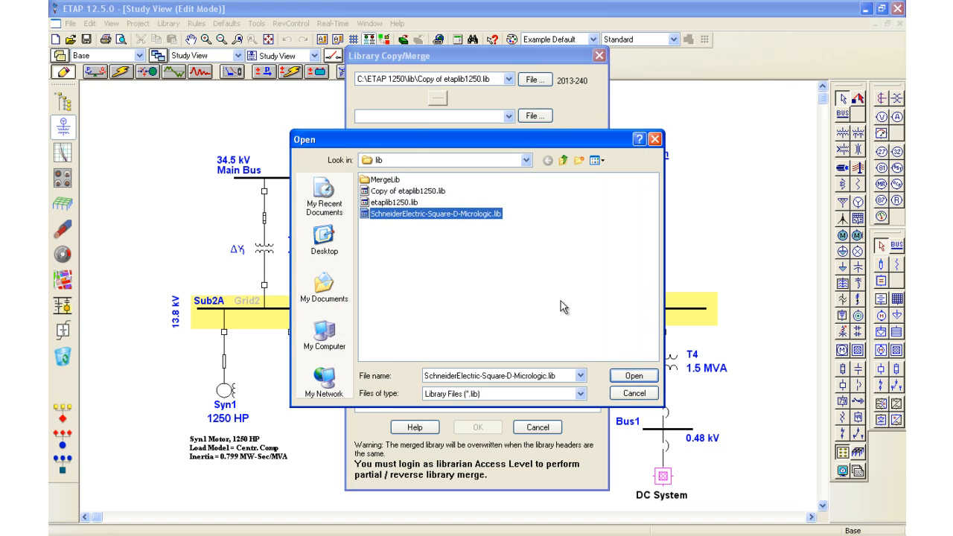
click(634, 375)
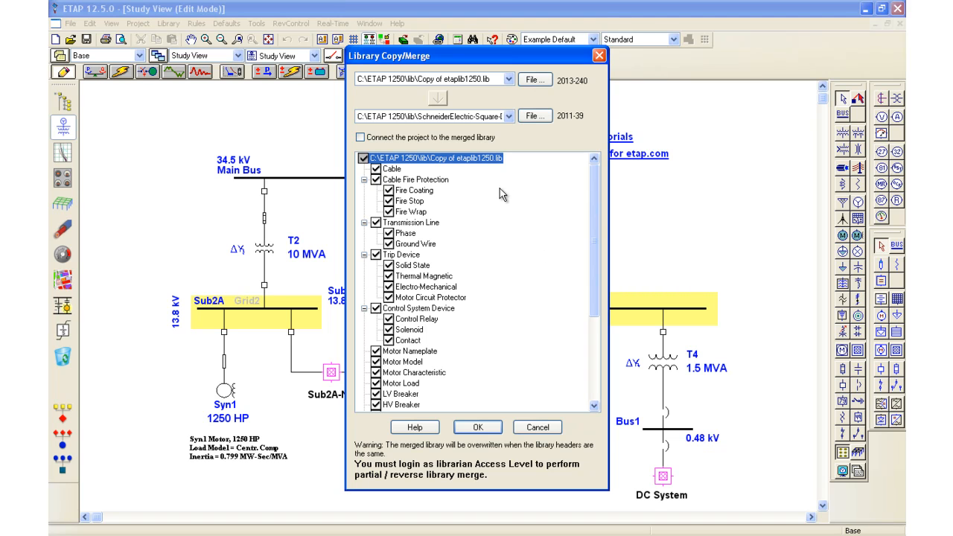
click(482, 137)
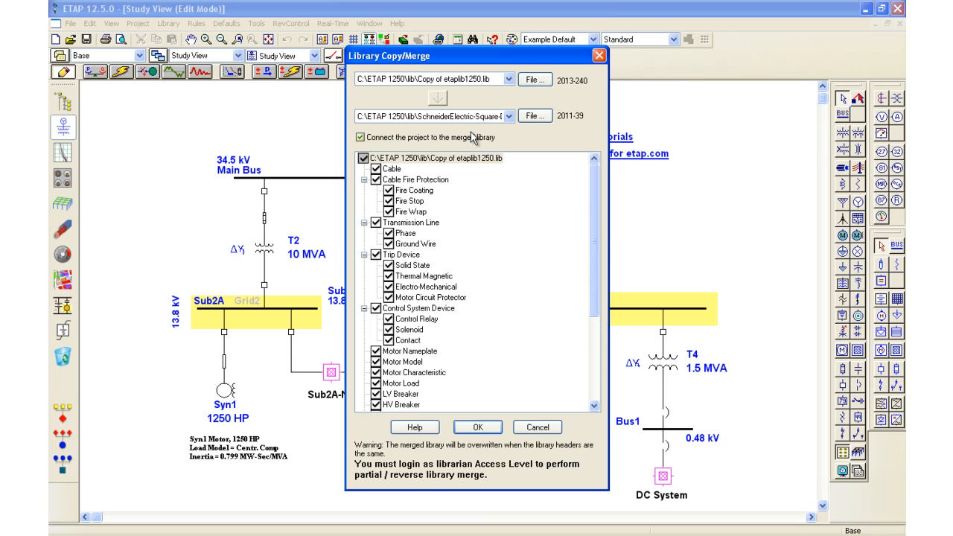